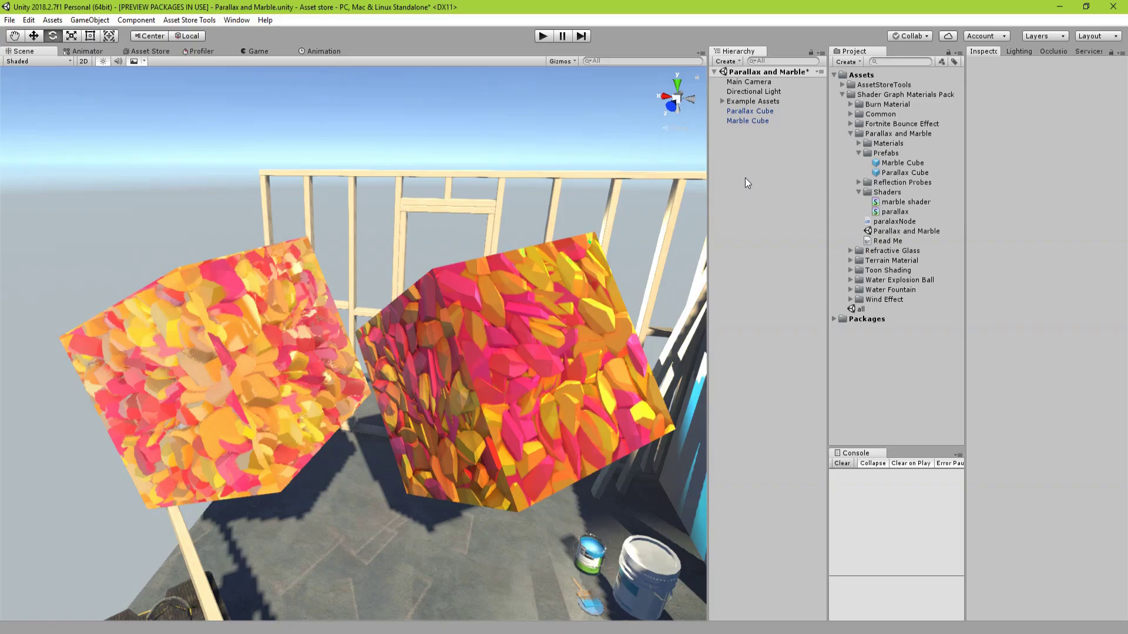
# - Rotate the Marble Cube and the Parallax Cube in the scene to show their surfaces from other angles
pyautogui.click(517, 331)
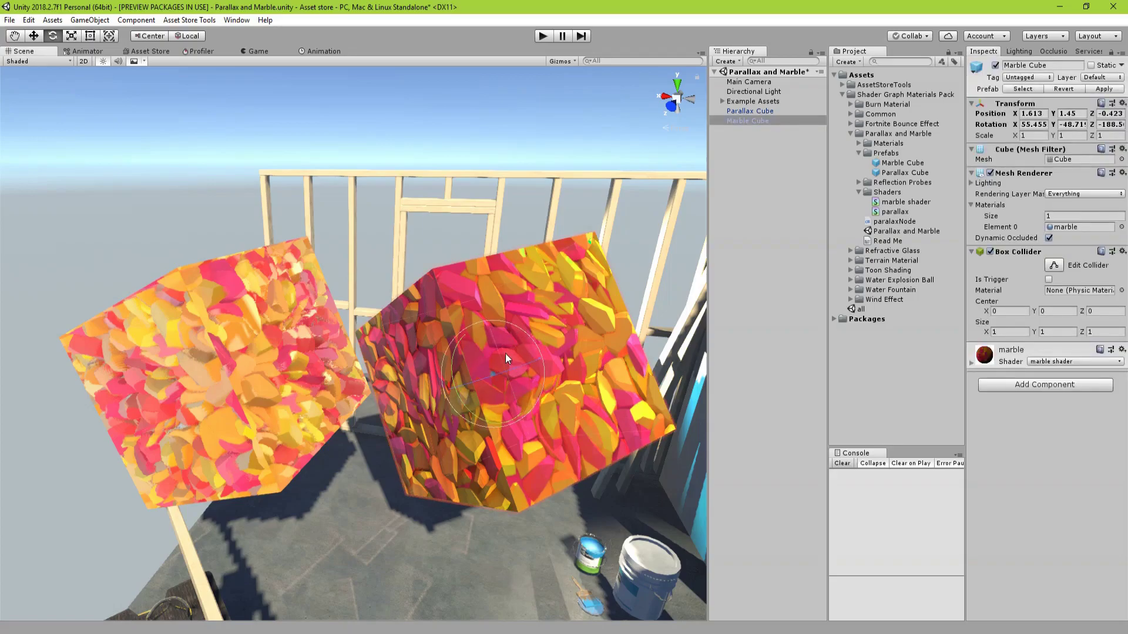
pyautogui.moveTo(507, 356); pyautogui.dragTo(487, 388)
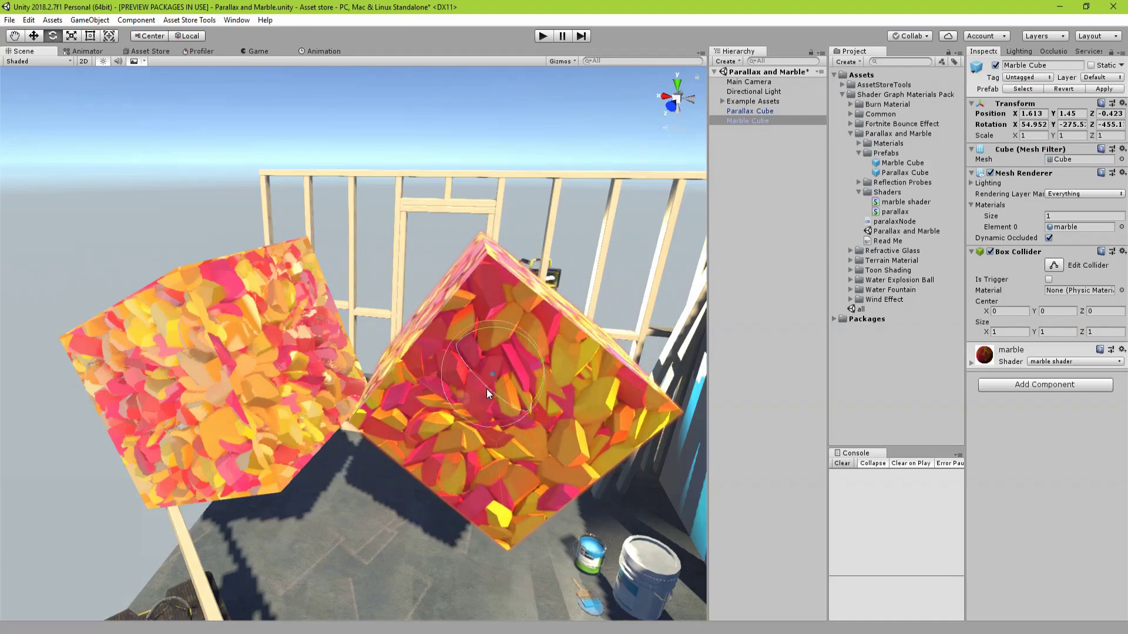
pyautogui.click(234, 373)
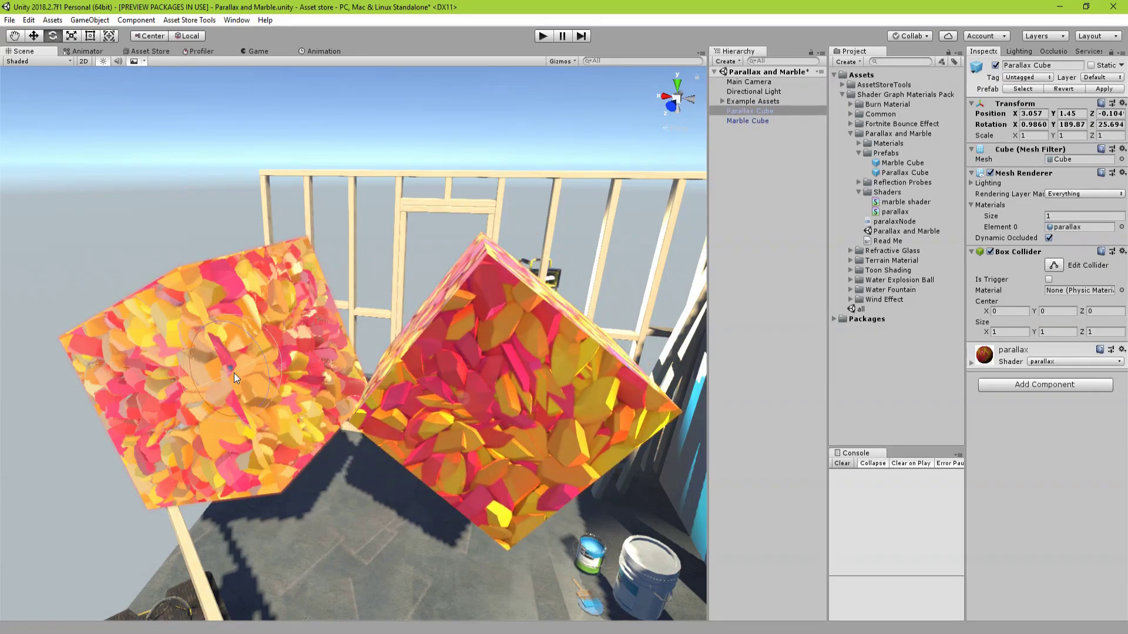
pyautogui.moveTo(279, 387); pyautogui.dragTo(314, 391, button='middle')
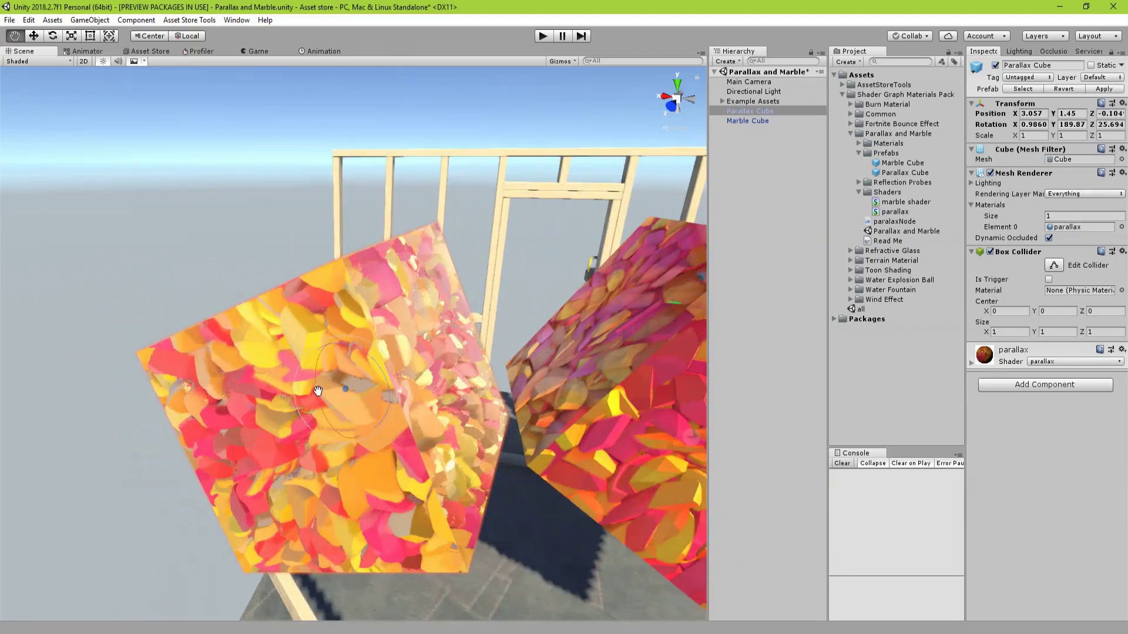
pyautogui.press('e')
pyautogui.moveTo(314, 391); pyautogui.dragTo(315, 425)
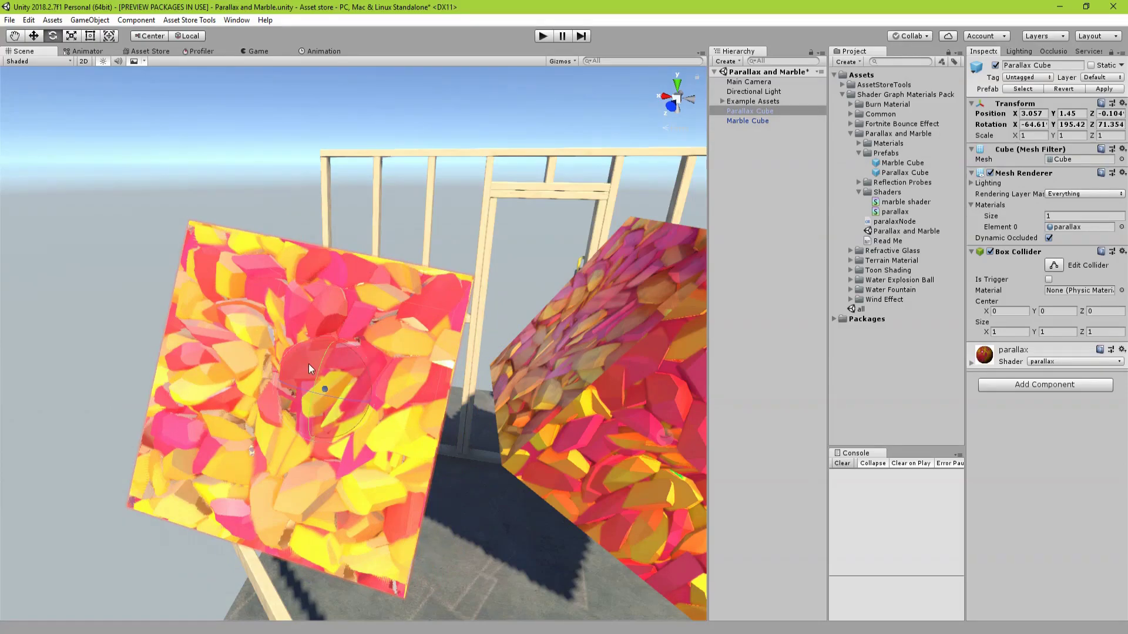
pyautogui.moveTo(309, 364); pyautogui.dragTo(324, 420)
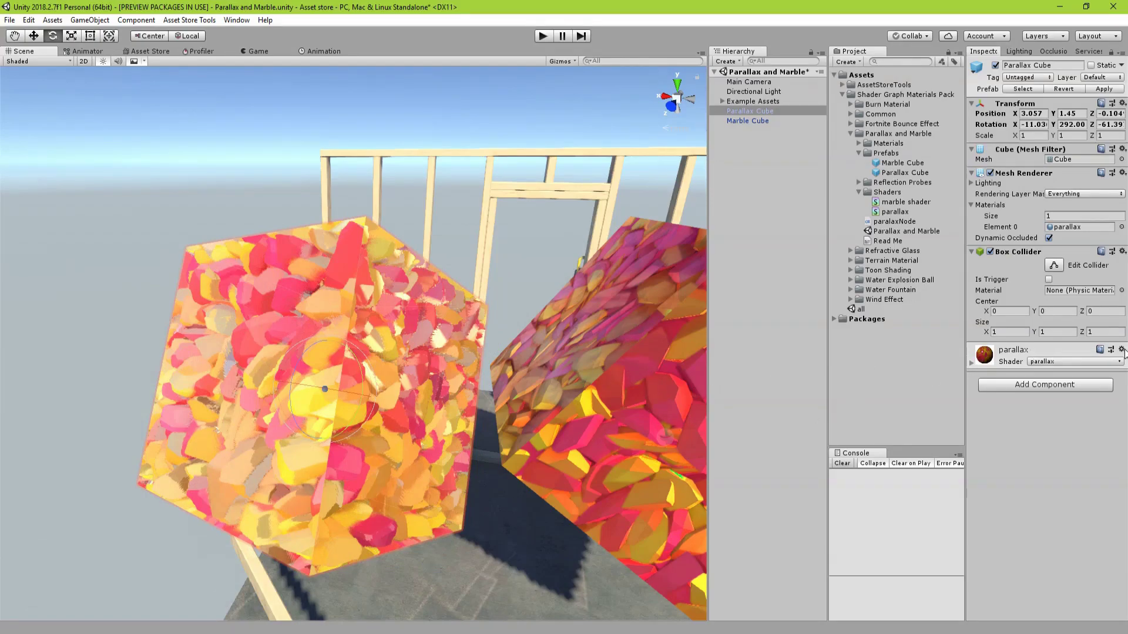
# - Locate the shader used by the Parallax Cube's material and open the parallax shader in the Shader Graph editor
pyautogui.click(1121, 350)
pyautogui.click(1025, 366)
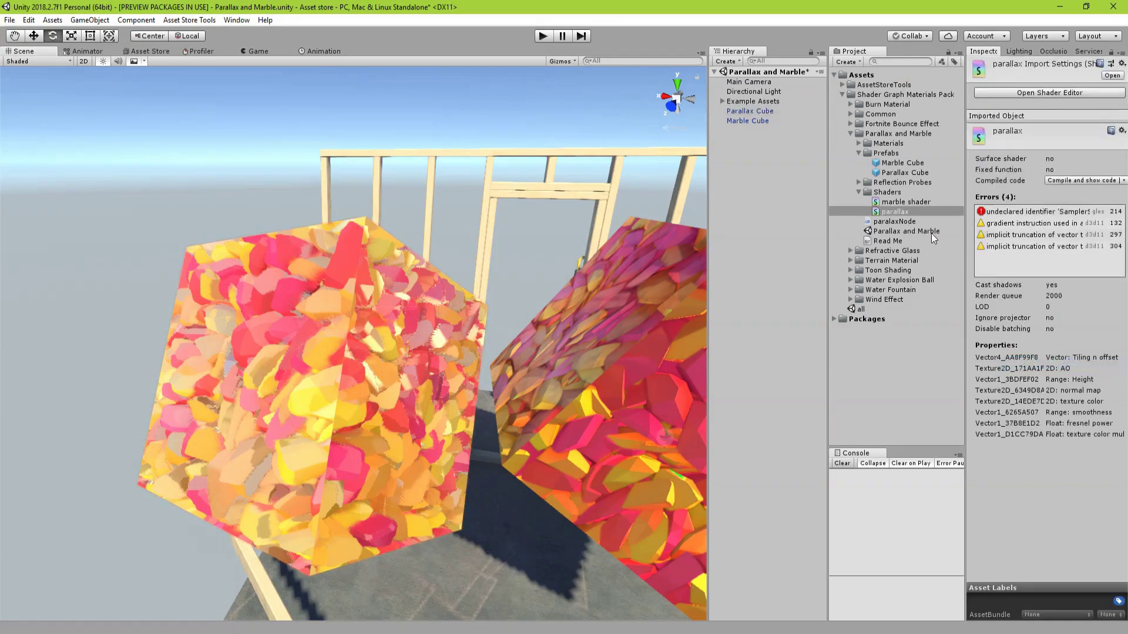
pyautogui.doubleClick(906, 211)
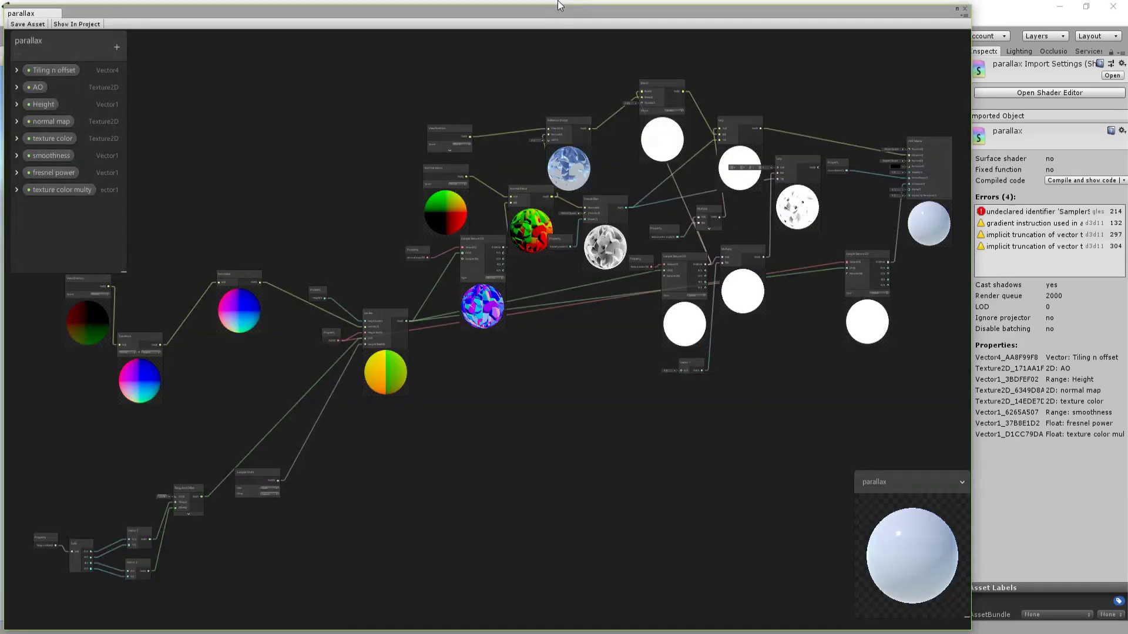
# - Reposition the paralax node slightly and move the Height property node closer, just above its height Scale input
pyautogui.scroll(5, 411, 447)
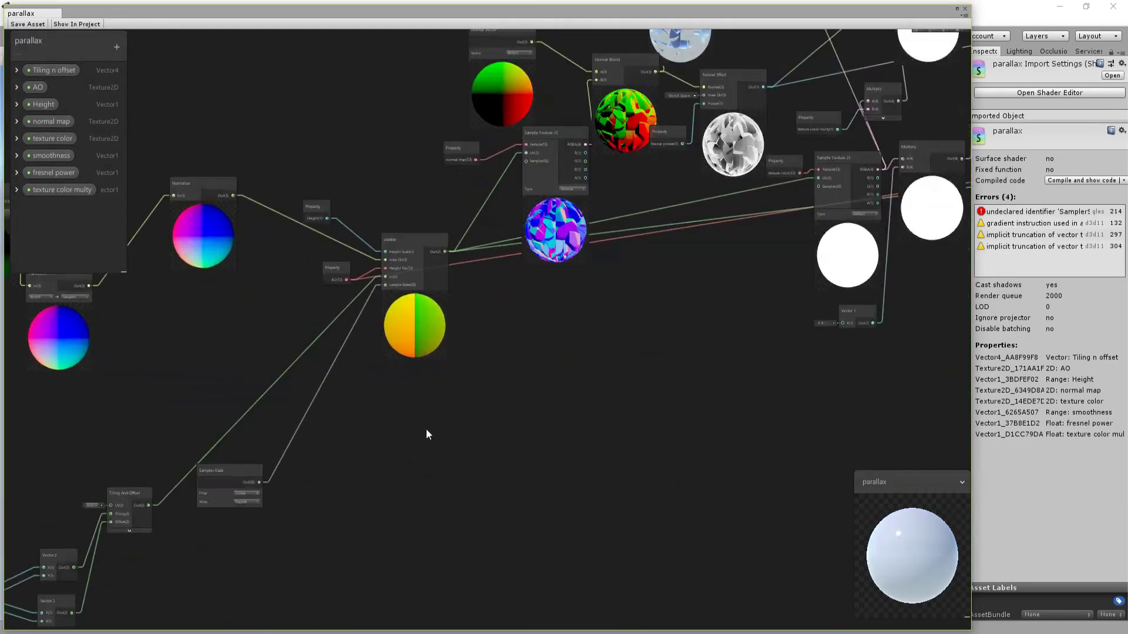
pyautogui.moveTo(510, 306); pyautogui.dragTo(589, 442, button='middle')
pyautogui.moveTo(479, 278); pyautogui.dragTo(528, 242)
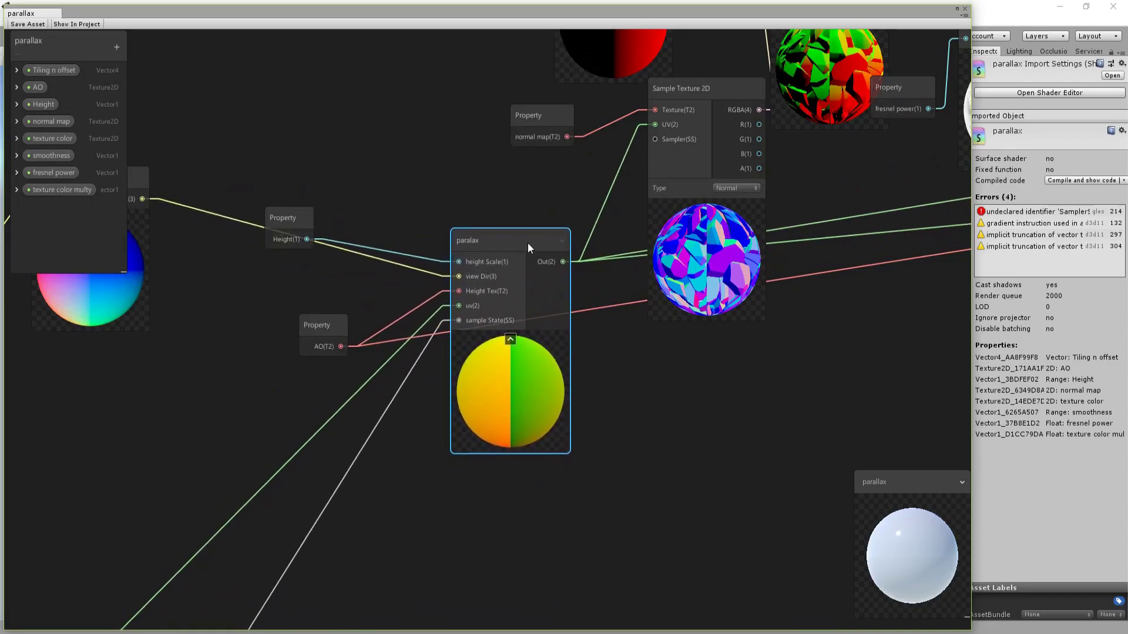
pyautogui.click(430, 254)
pyautogui.moveTo(278, 220); pyautogui.dragTo(363, 194)
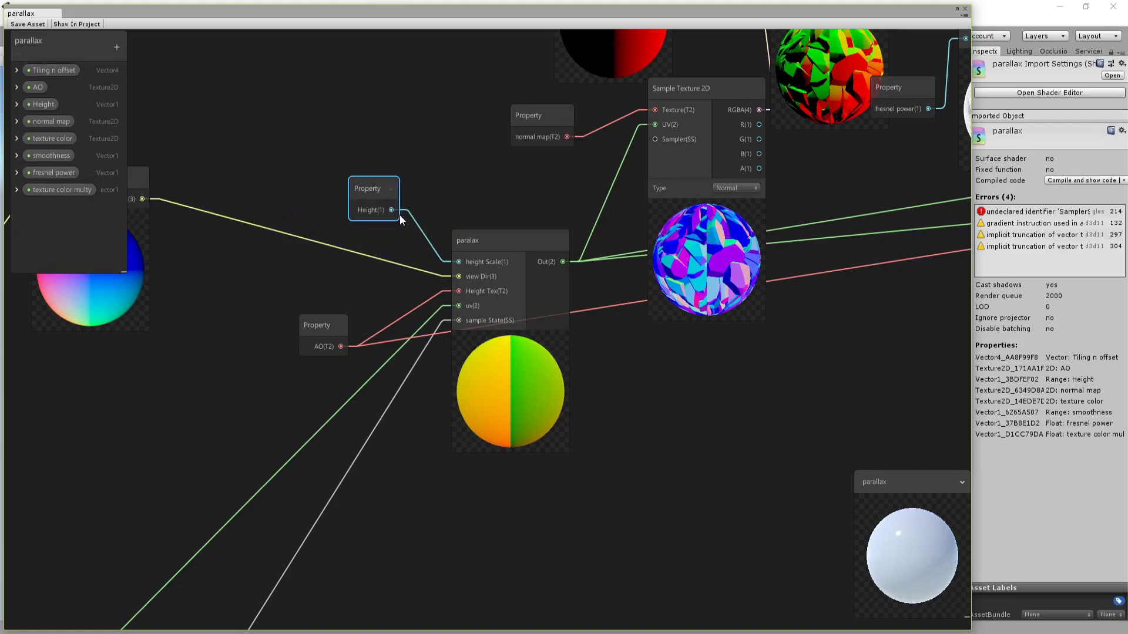
# - Move the Transform node up beside the Normalize node and shift the AO property node slightly up and left
pyautogui.moveTo(282, 284); pyautogui.dragTo(490, 338, button='middle')
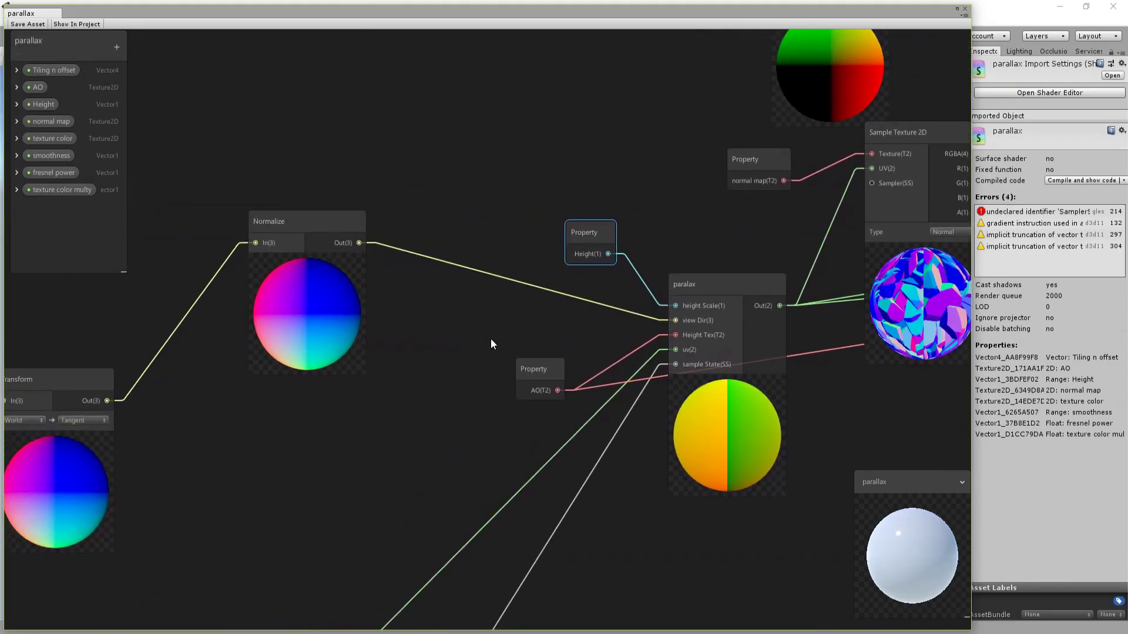
pyautogui.scroll(-3, 491, 338)
pyautogui.moveTo(210, 371); pyautogui.dragTo(253, 290)
pyautogui.scroll(1, 490, 365)
pyautogui.scroll(1, 490, 365)
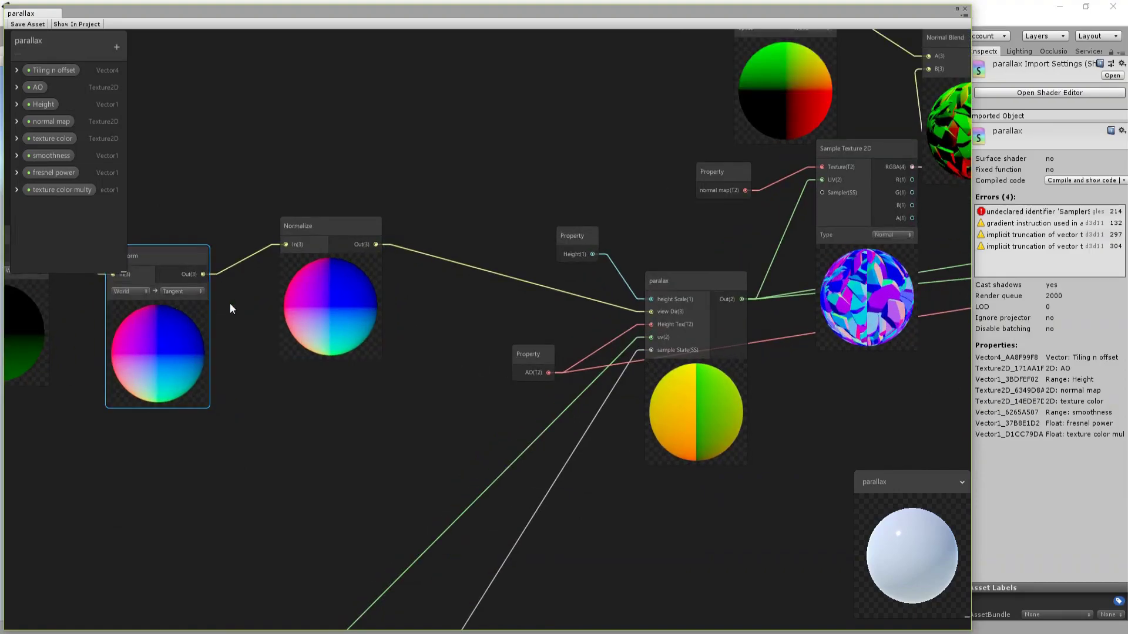
pyautogui.moveTo(376, 351); pyautogui.dragTo(222, 286, button='middle')
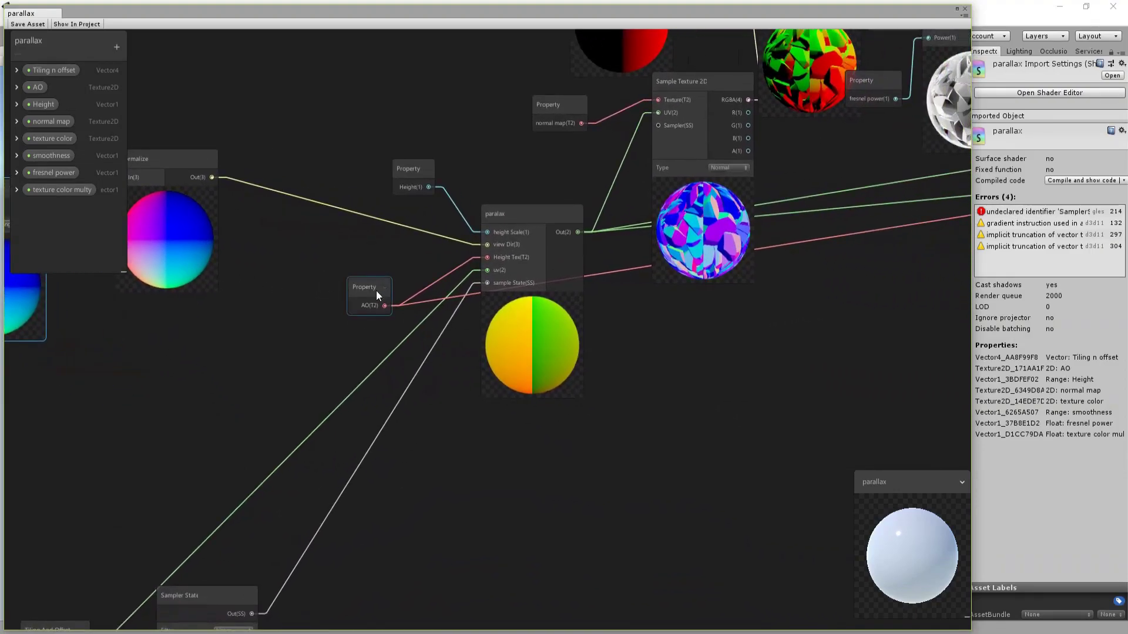
pyautogui.moveTo(376, 290); pyautogui.dragTo(357, 268)
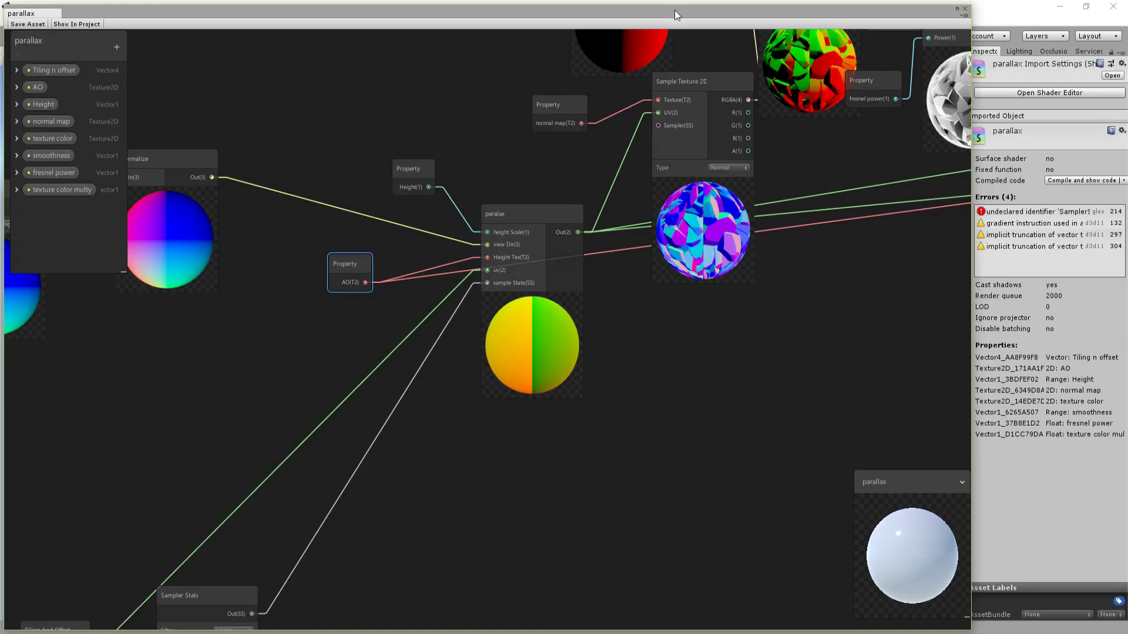
# - Move the graph window out of the way, select the Parallax Cube and expand its parallax material's properties
pyautogui.moveTo(673, 10); pyautogui.dragTo(468, 589)
pyautogui.click(383, 376)
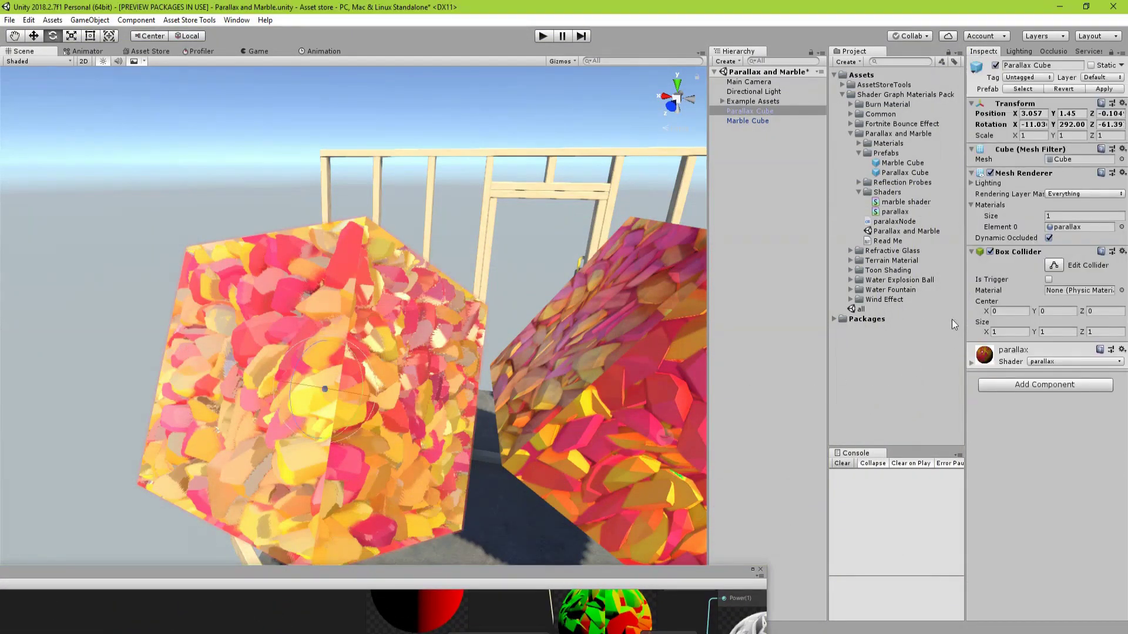
pyautogui.click(972, 364)
pyautogui.scroll(-1, 1046, 378)
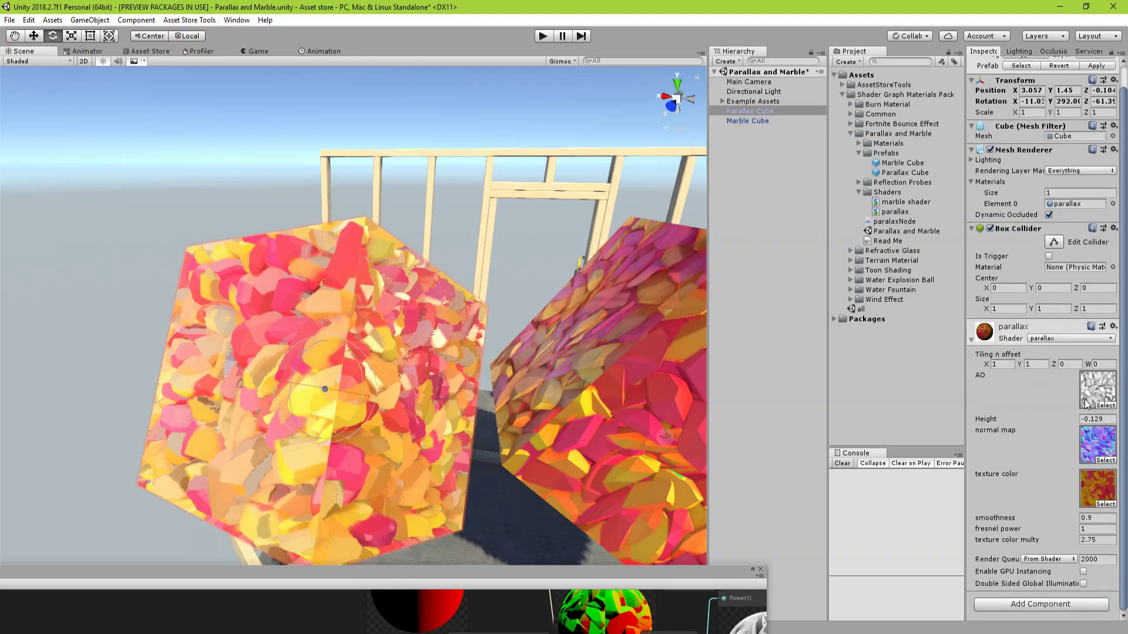
# - Bring the parallax graph window back up and align the two Vector 2 nodes between Split and Tiling And Offset
pyautogui.moveTo(583, 575); pyautogui.dragTo(857, 24)
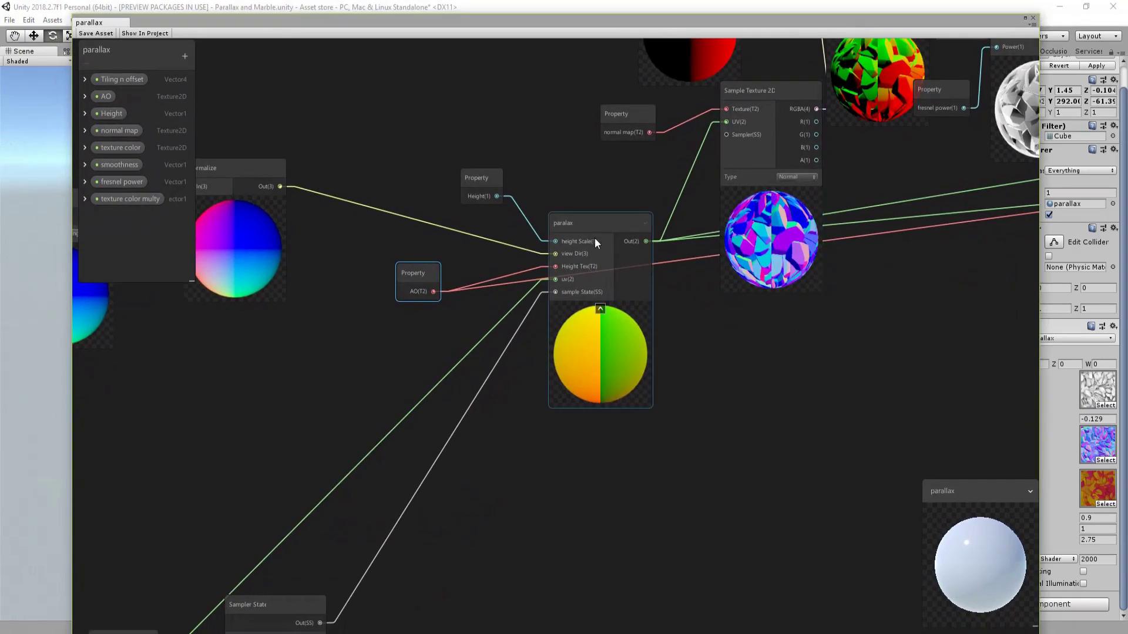
pyautogui.scroll(-2, 456, 346)
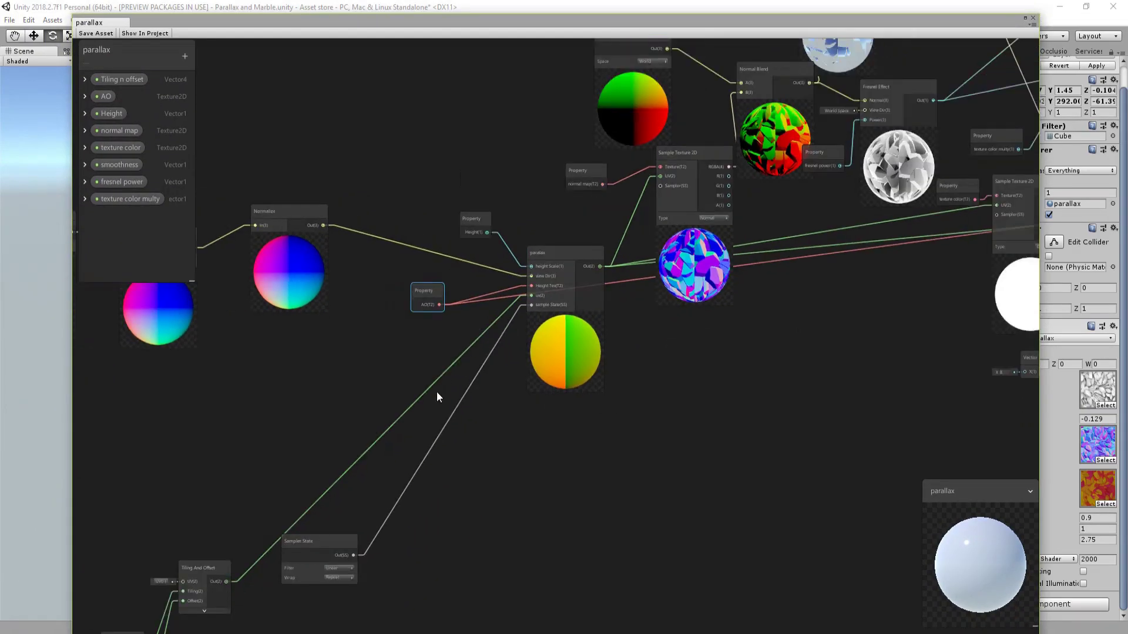
pyautogui.moveTo(317, 418); pyautogui.dragTo(574, 218, button='middle')
pyautogui.click(353, 438)
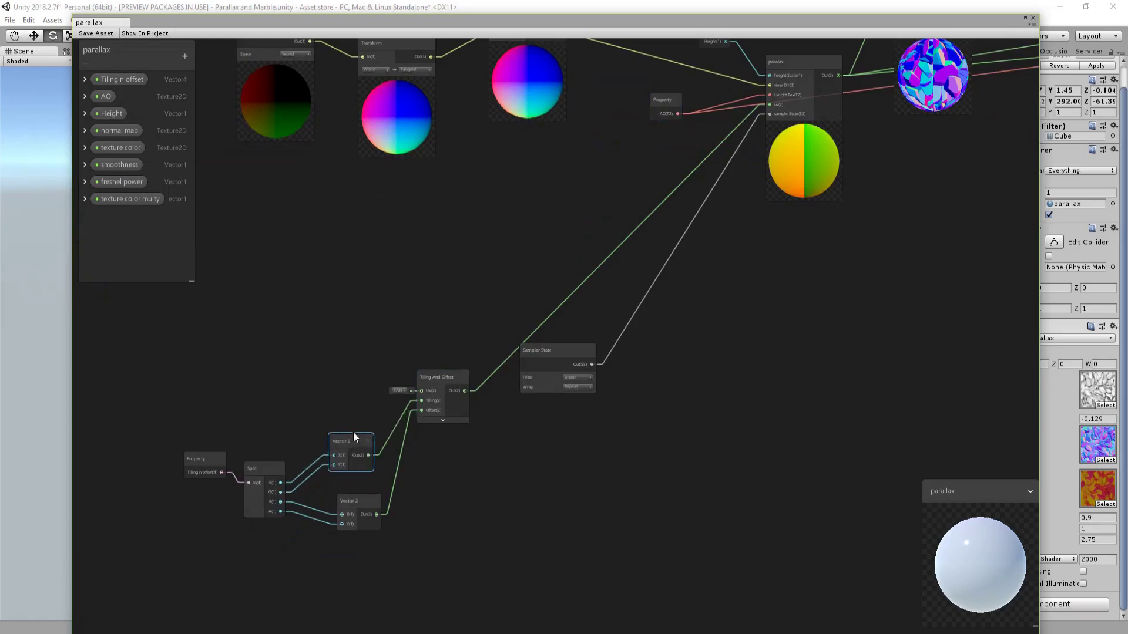
pyautogui.moveTo(353, 438); pyautogui.dragTo(346, 425)
pyautogui.moveTo(360, 505); pyautogui.dragTo(344, 497)
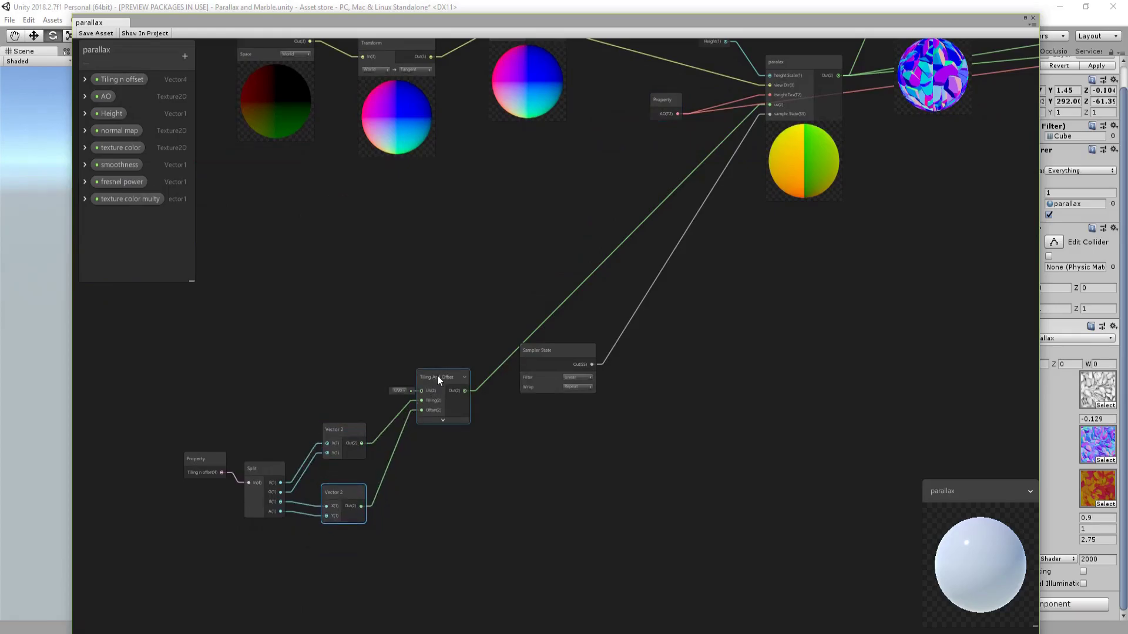
# - Move the Sampler State node closer to the paralax node's sample State input
pyautogui.scroll(5, 540, 215)
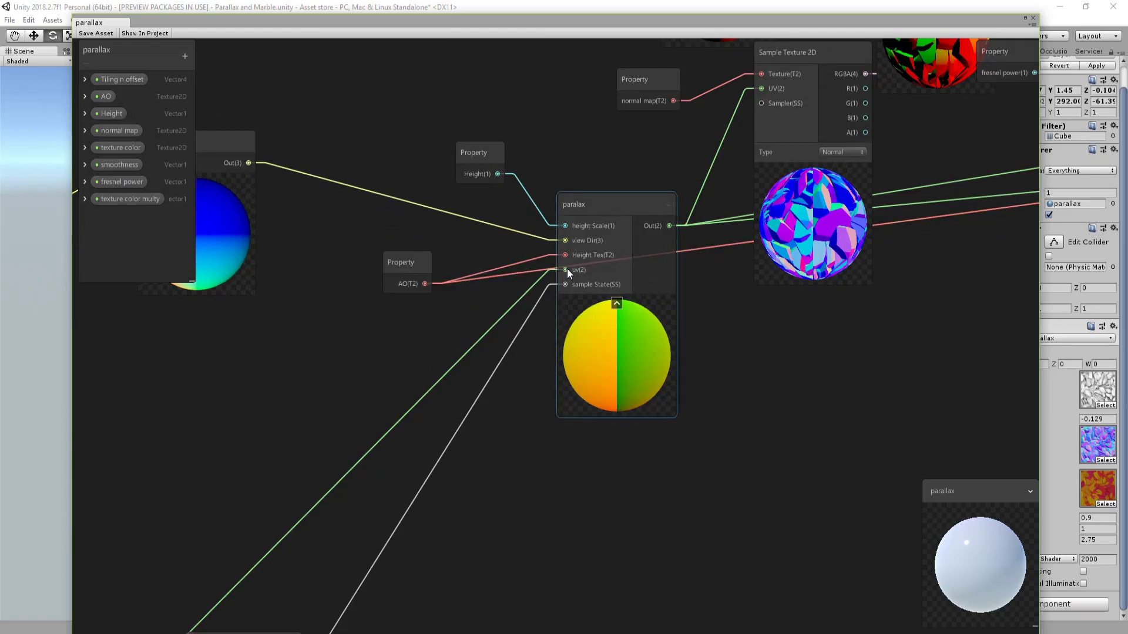
pyautogui.moveTo(702, 334); pyautogui.dragTo(580, 433, button='middle')
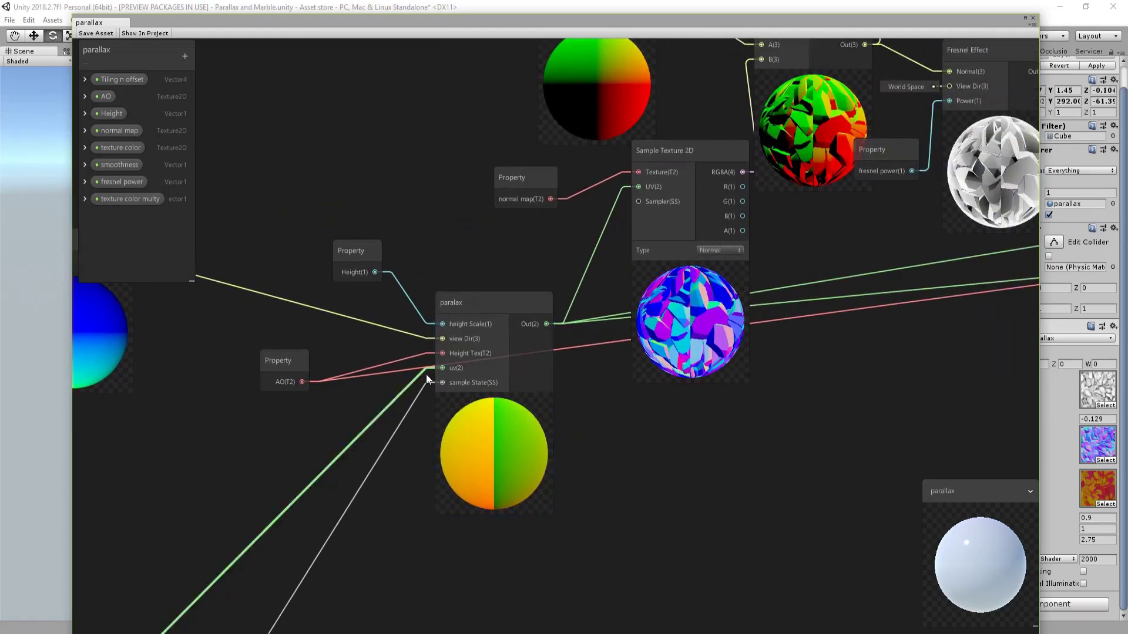
pyautogui.scroll(-4, 403, 461)
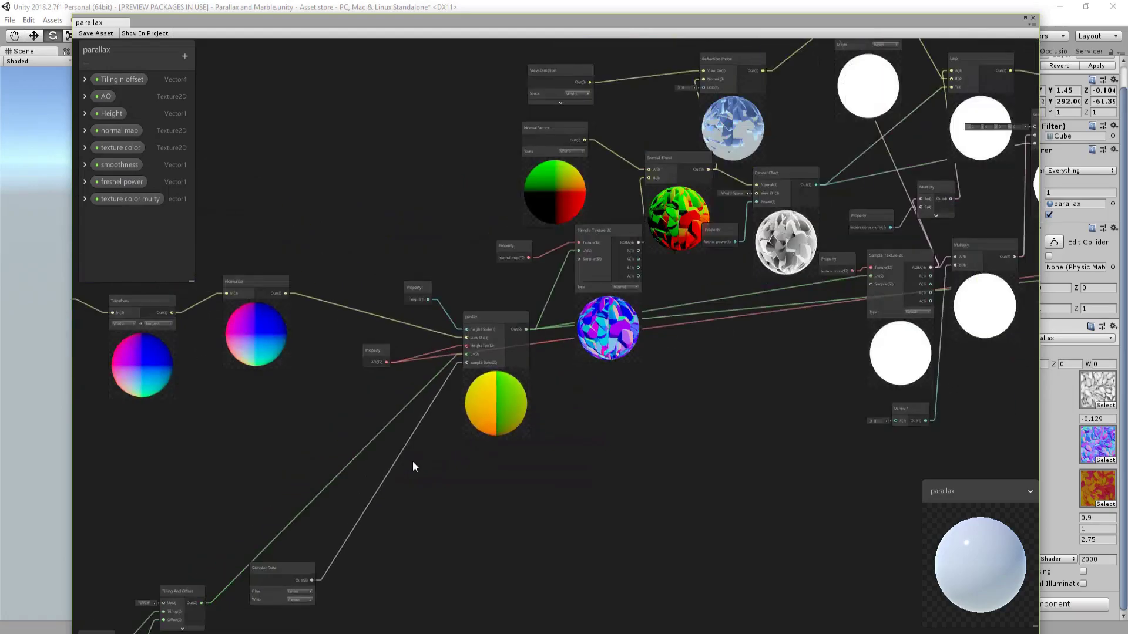
pyautogui.moveTo(285, 569); pyautogui.dragTo(373, 452)
pyautogui.scroll(3, 456, 422)
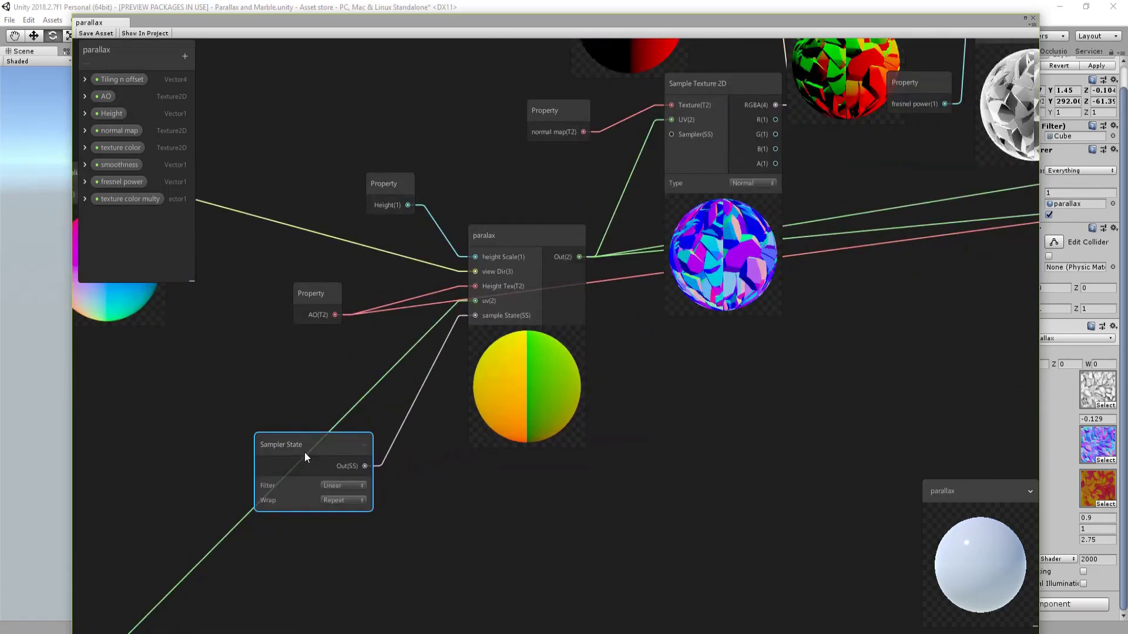
# - Add an extra Sampler State node near the existing one and delete it again
pyautogui.rightClick(197, 389)
pyautogui.click(207, 395)
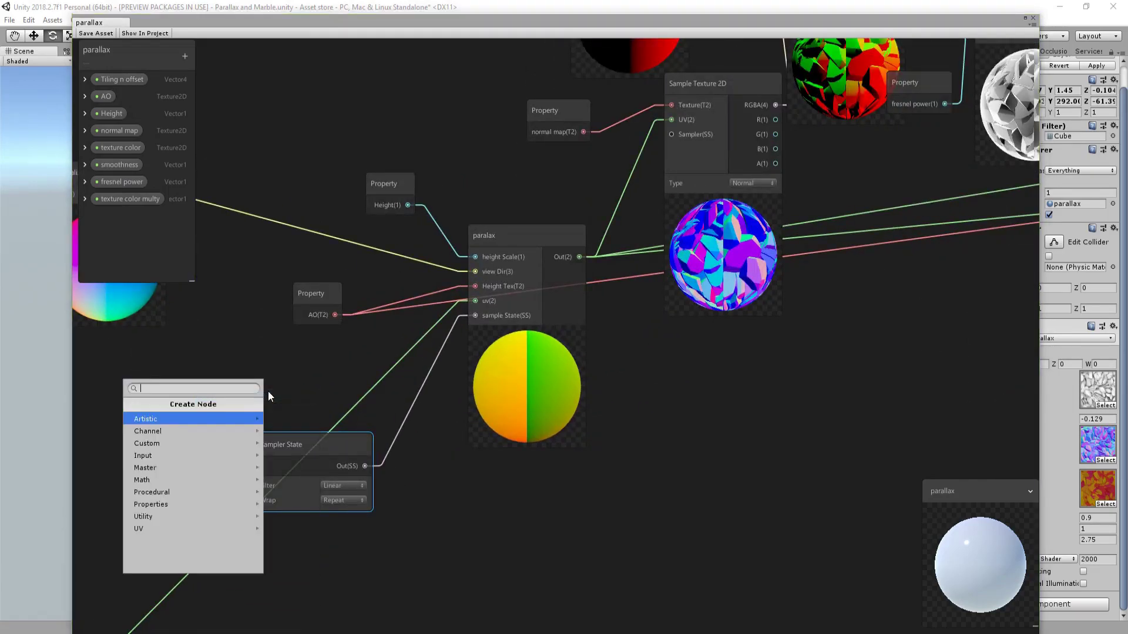
pyautogui.write('sampl')
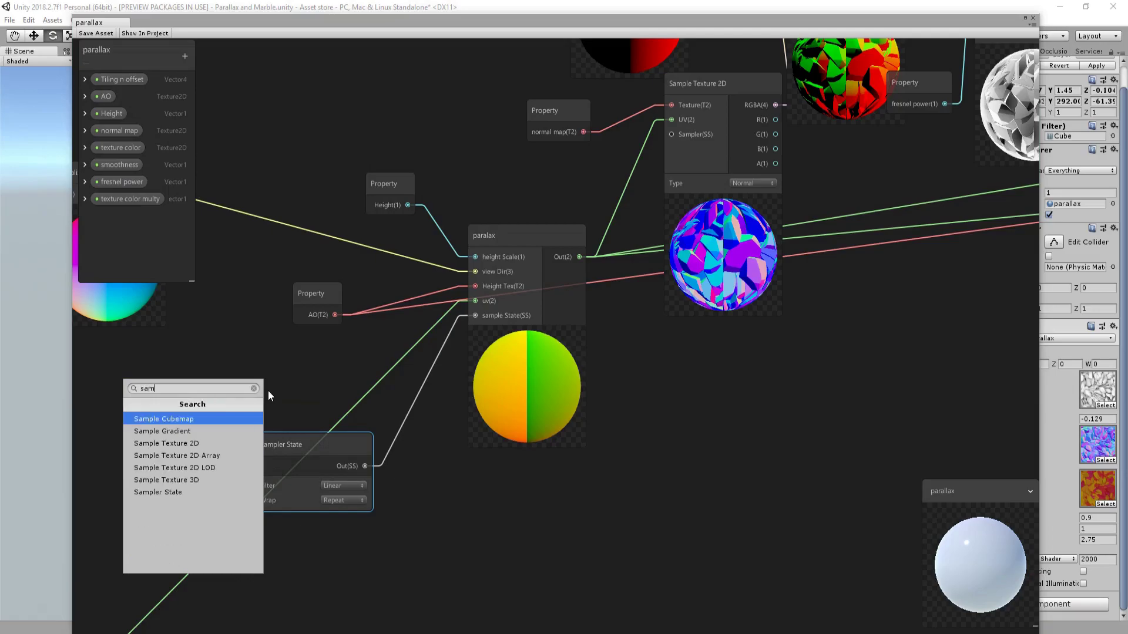
pyautogui.click(174, 492)
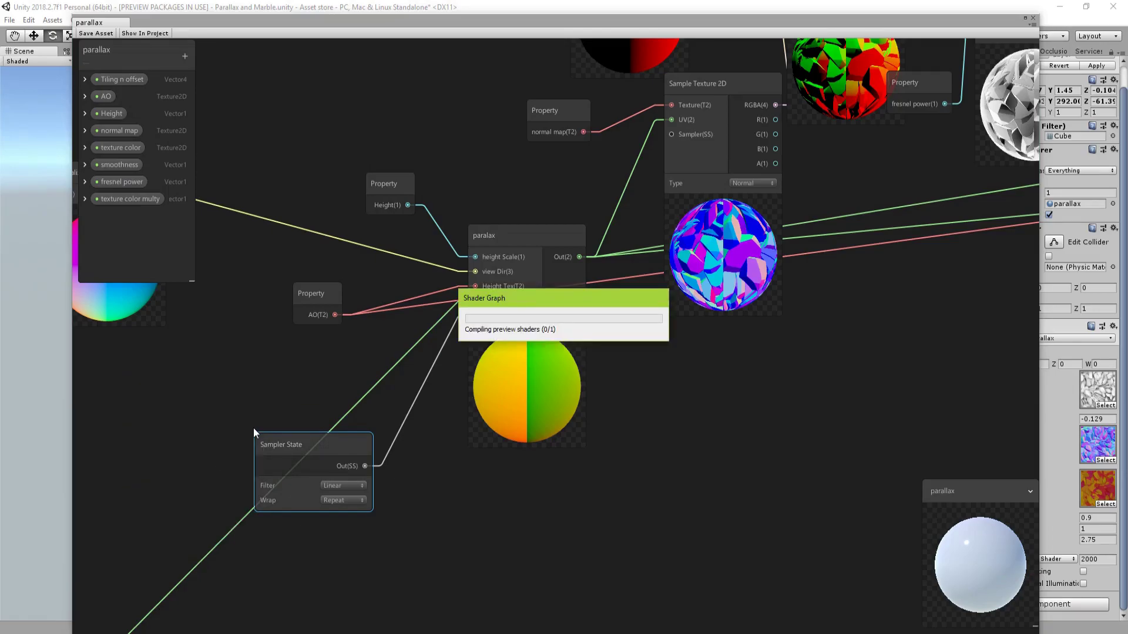
pyautogui.moveTo(246, 399); pyautogui.dragTo(224, 366)
pyautogui.press('Delete')
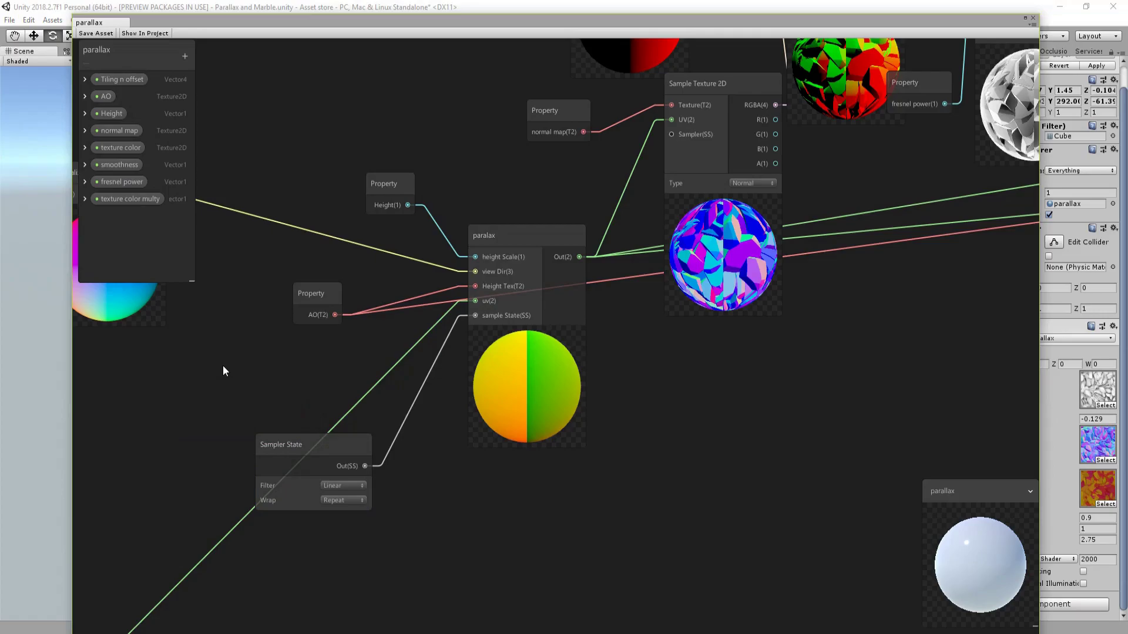
# - Nudge the paralax node up slightly and move the normal map's Sample Texture 2D node a little to the left
pyautogui.click(511, 234)
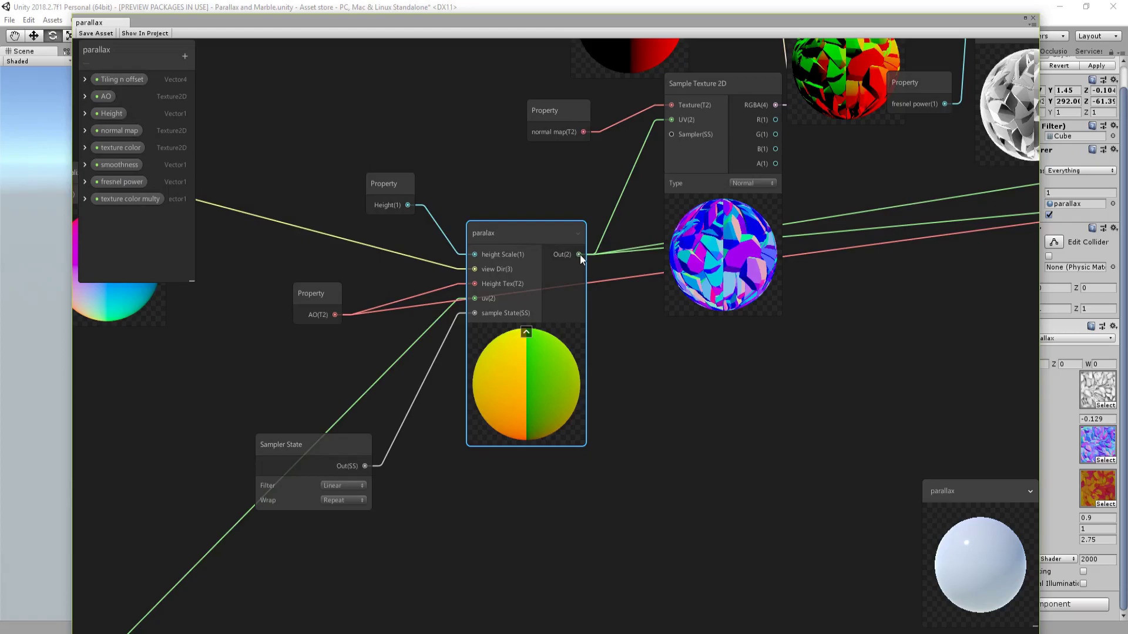
pyautogui.moveTo(602, 231); pyautogui.dragTo(438, 331, button='middle')
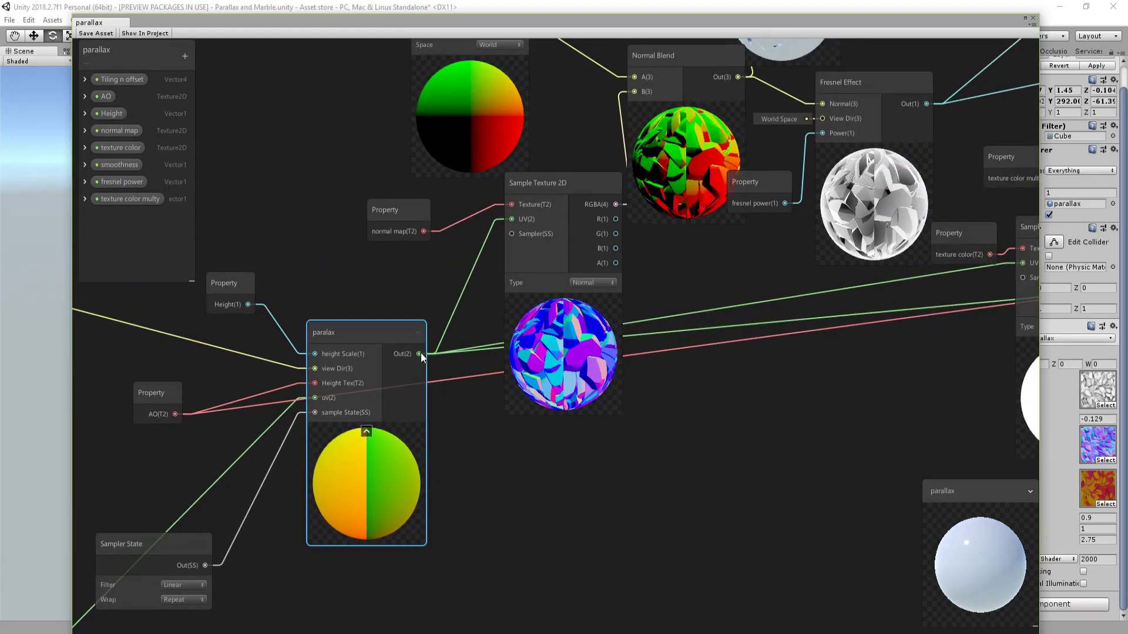
pyautogui.moveTo(544, 184); pyautogui.dragTo(527, 183)
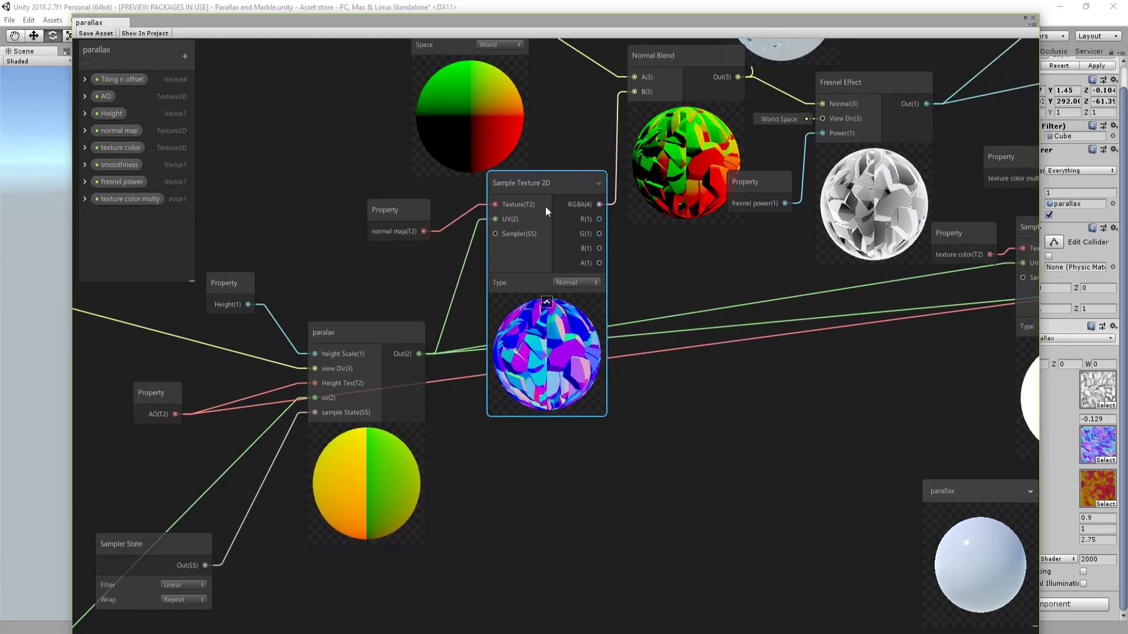
# - Shift the texture color's Sample Texture 2D node down slightly and the Occlusion-linked Sample Texture 2D node to the left
pyautogui.scroll(-5, 730, 282)
pyautogui.moveTo(729, 283); pyautogui.dragTo(446, 319, button='middle')
pyautogui.scroll(-1, 446, 320)
pyautogui.scroll(5, 635, 301)
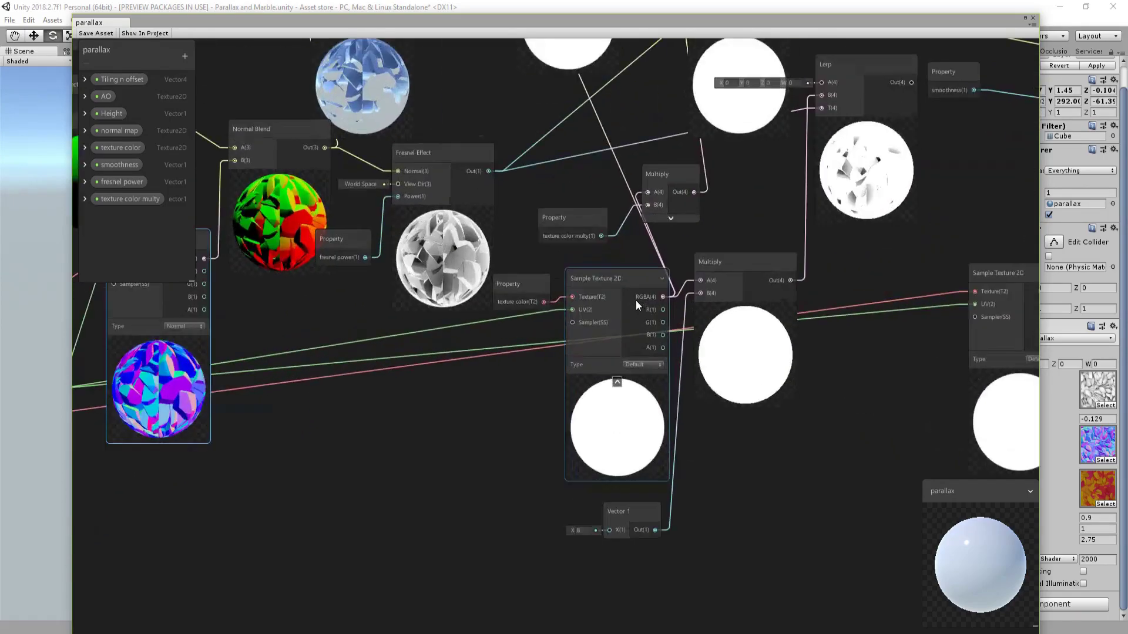
pyautogui.moveTo(621, 277)
pyautogui.mouseDown()
pyautogui.moveTo(610, 301)
pyautogui.moveTo(624, 292)
pyautogui.moveTo(607, 303)
pyautogui.moveTo(625, 293)
pyautogui.mouseUp()
pyautogui.scroll(-2, 757, 333)
pyautogui.moveTo(768, 346); pyautogui.dragTo(479, 347, button='middle')
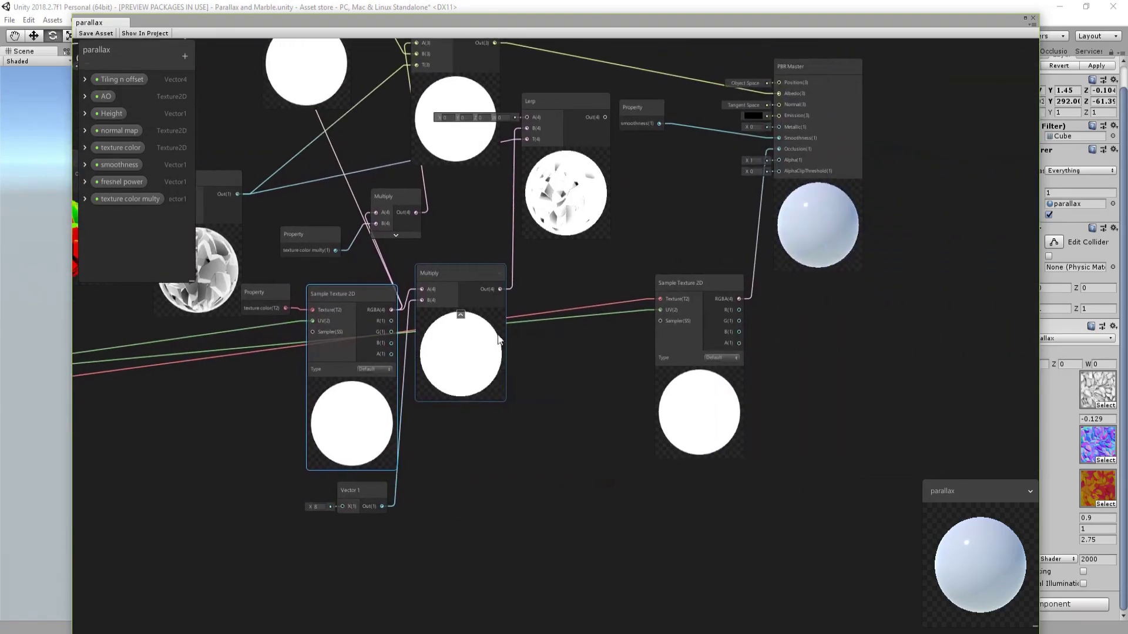
pyautogui.click(674, 296)
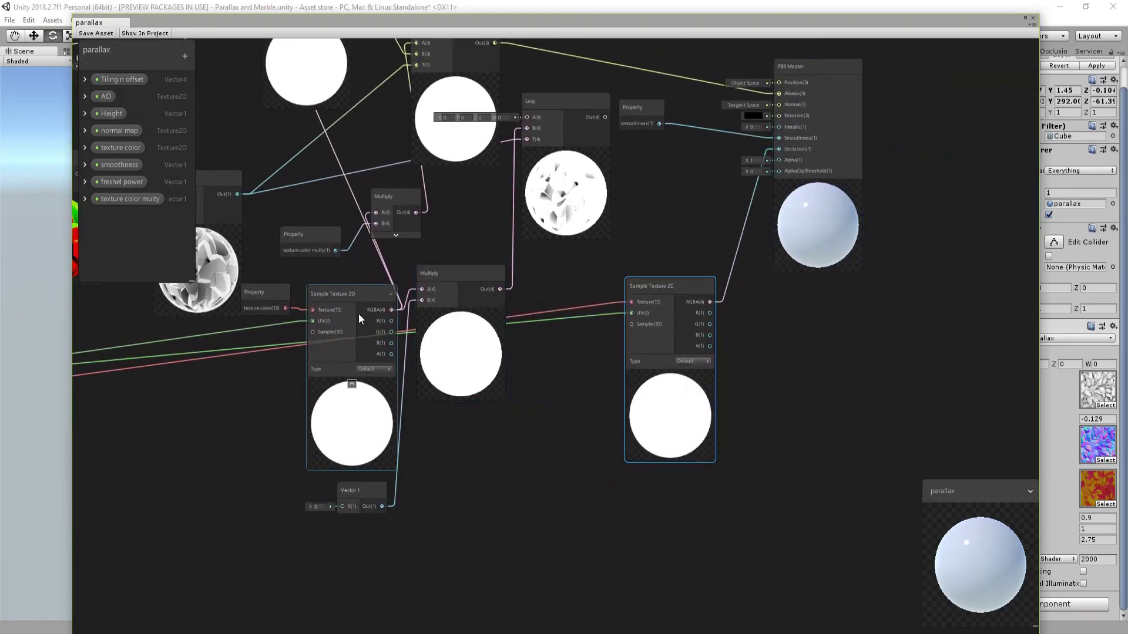
# - Examine the parallax graph from the texture sampling nodes back to the paralax node and its connected inputs
pyautogui.moveTo(77, 291); pyautogui.dragTo(537, 315, button='middle')
pyautogui.scroll(-1, 537, 314)
pyautogui.scroll(-1, 549, 312)
pyautogui.scroll(2, 522, 360)
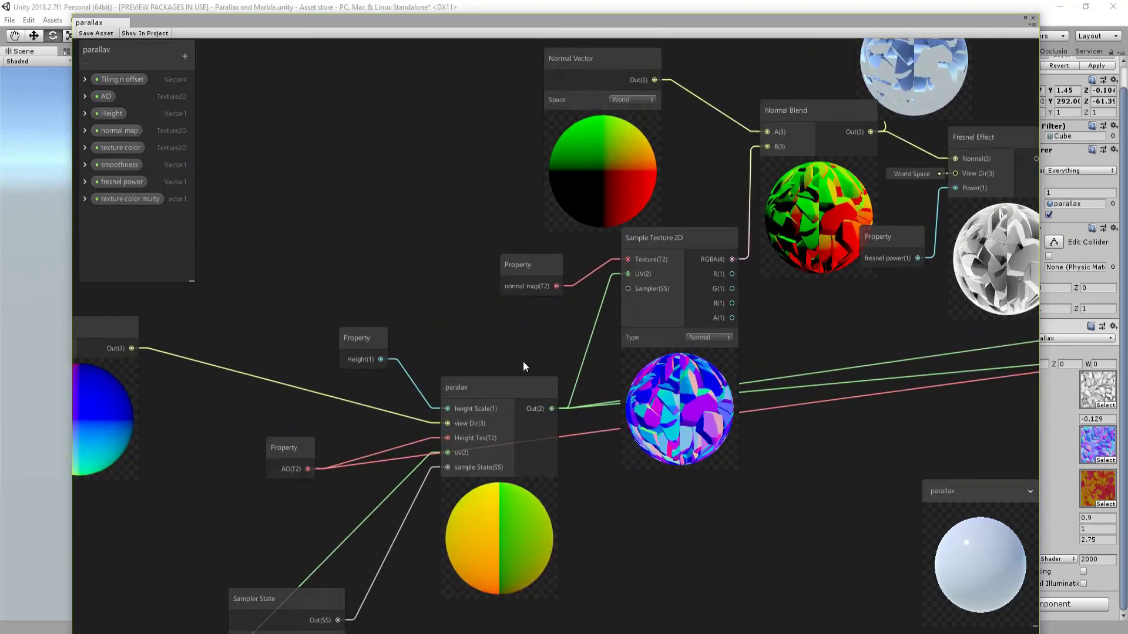
pyautogui.moveTo(523, 360); pyautogui.dragTo(535, 276, button='middle')
pyautogui.scroll(-1, 535, 276)
pyautogui.click(534, 275)
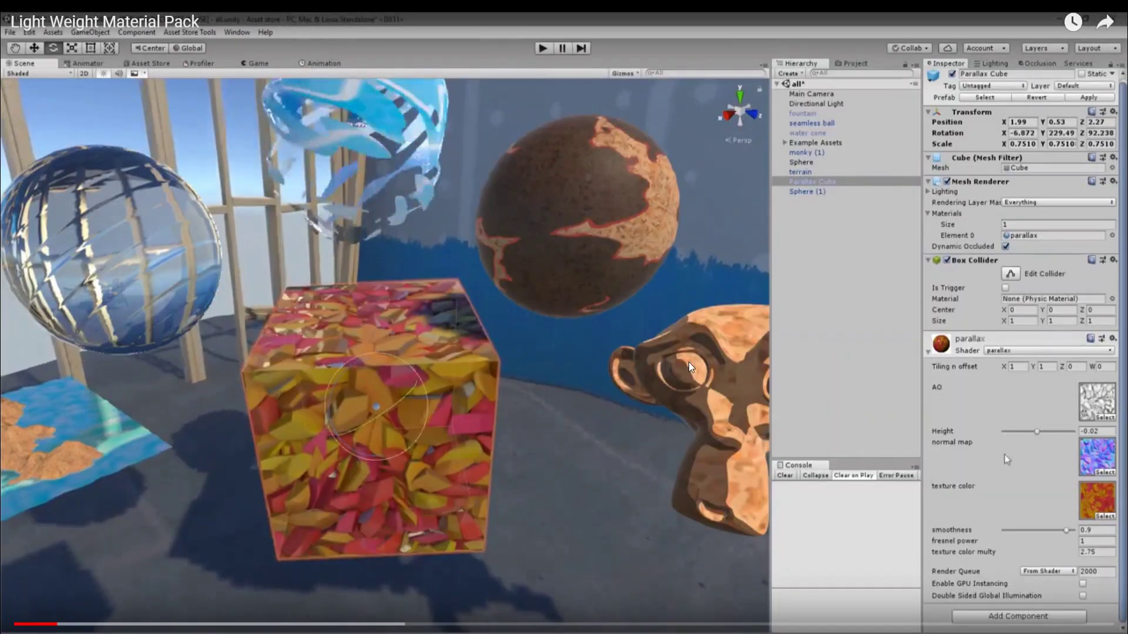
# - Set the parallax material's Height to -0.129 and rotate the Parallax Cube to show the depth effect
pyautogui.click(1037, 433)
pyautogui.moveTo(1037, 434); pyautogui.dragTo(1029, 434)
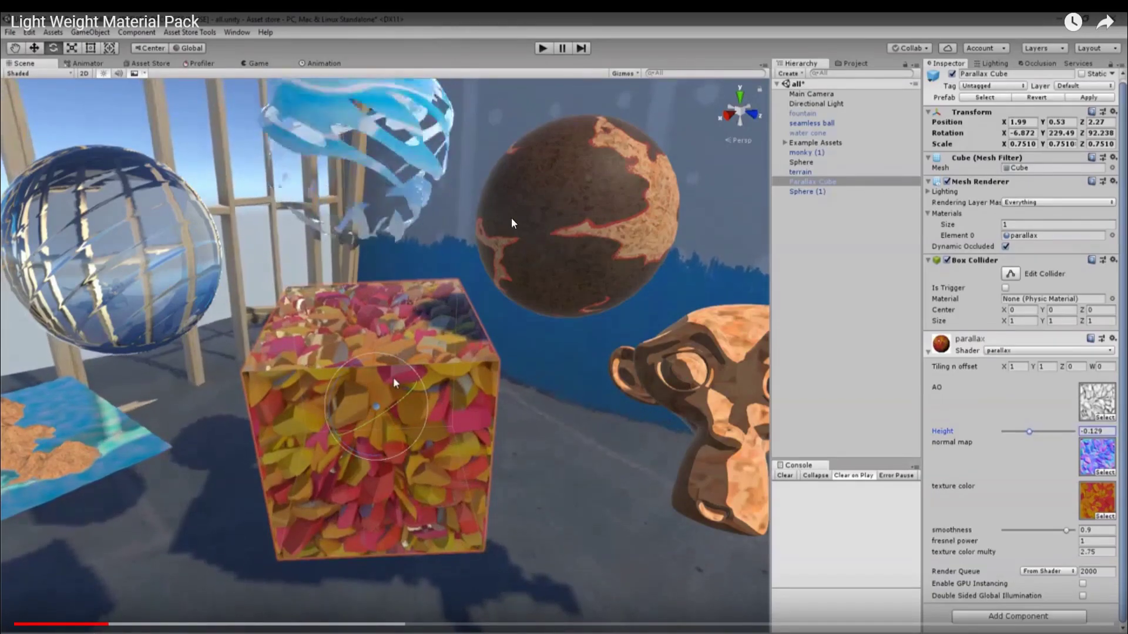
pyautogui.moveTo(394, 378); pyautogui.dragTo(352, 379)
# - Skip ahead in the Light Weight Material Pack video through the toon shader and burn material demonstrations
pyautogui.click(187, 624)
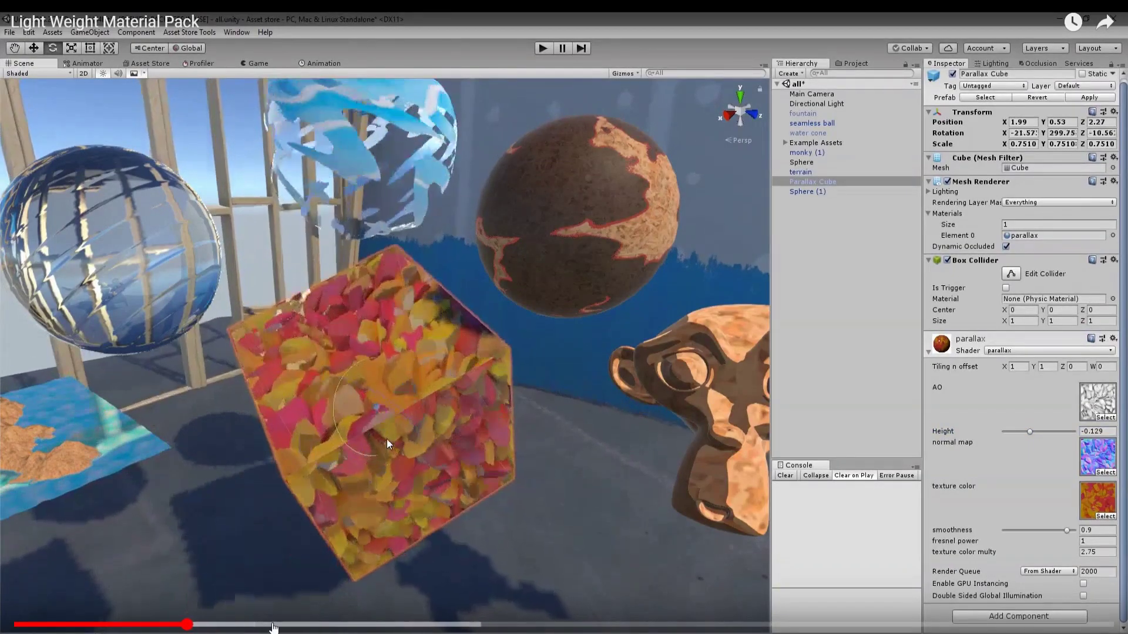
pyautogui.click(266, 625)
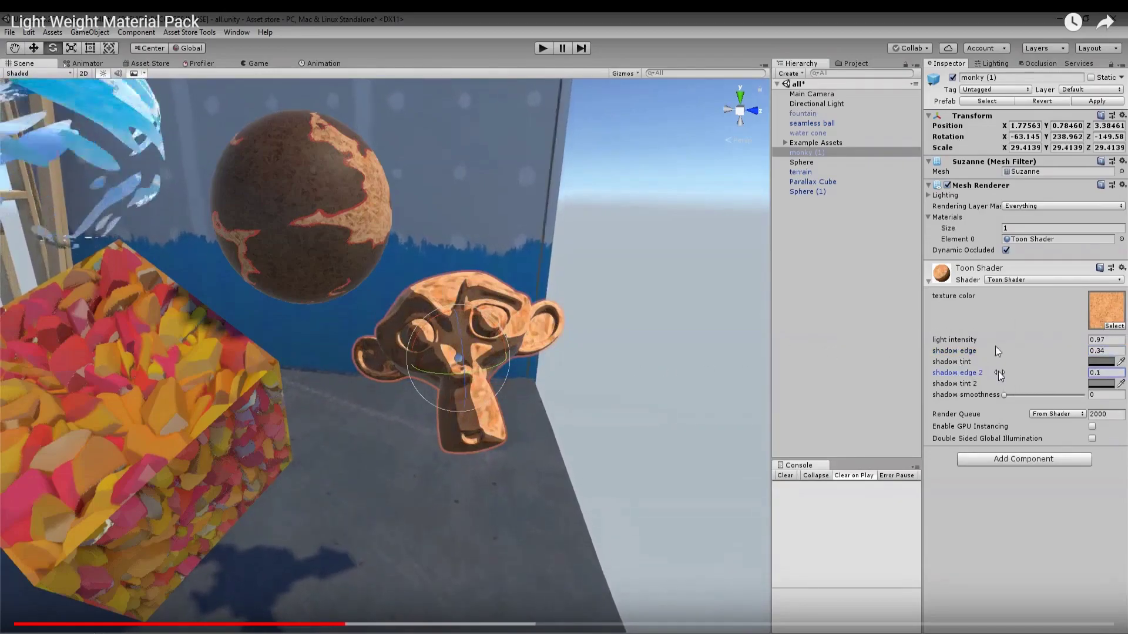
pyautogui.click(399, 627)
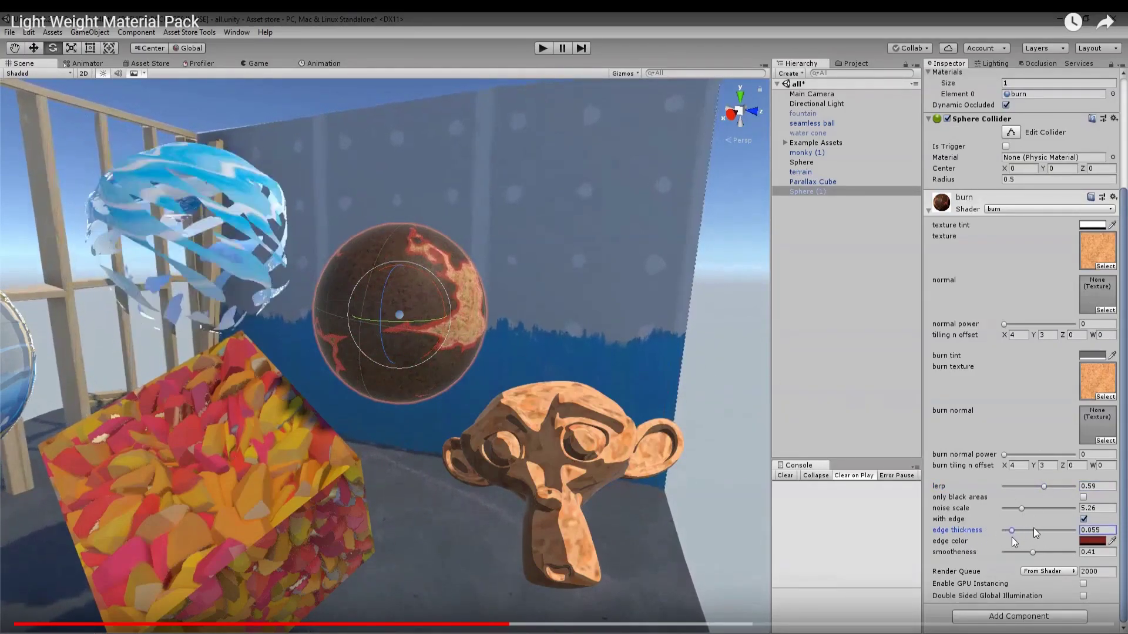
# - Lower the burn material's edge thickness to 0.034 and select the seamless ball to show its water fountain 2 material
pyautogui.moveTo(1036, 530); pyautogui.dragTo(1009, 536)
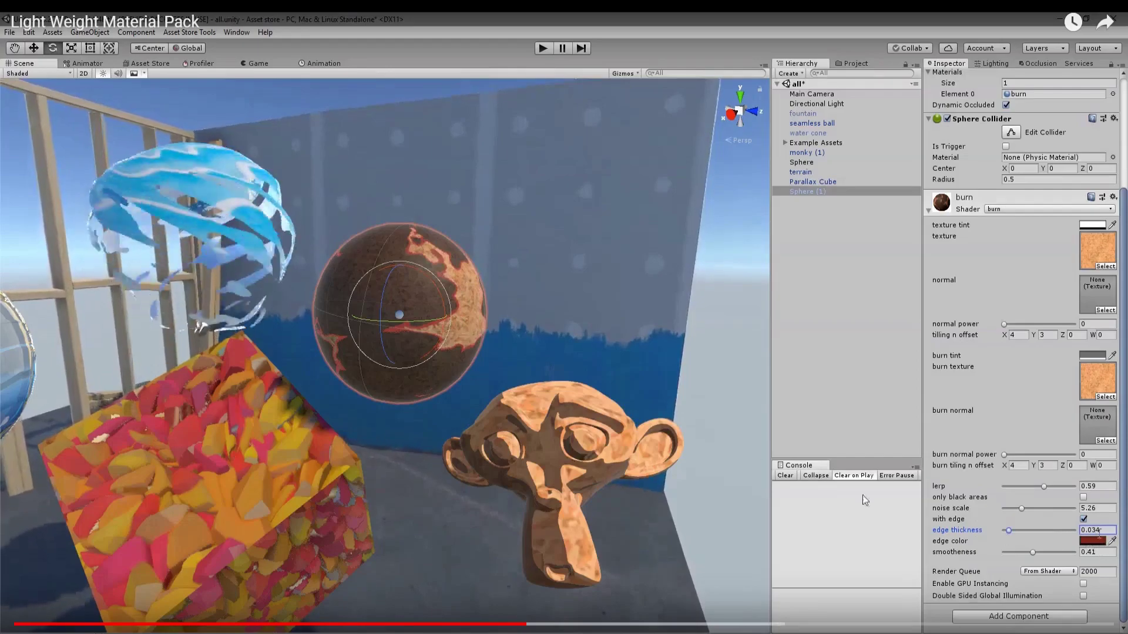
pyautogui.moveTo(440, 292); pyautogui.dragTo(598, 406, button='right')
pyautogui.click(356, 273)
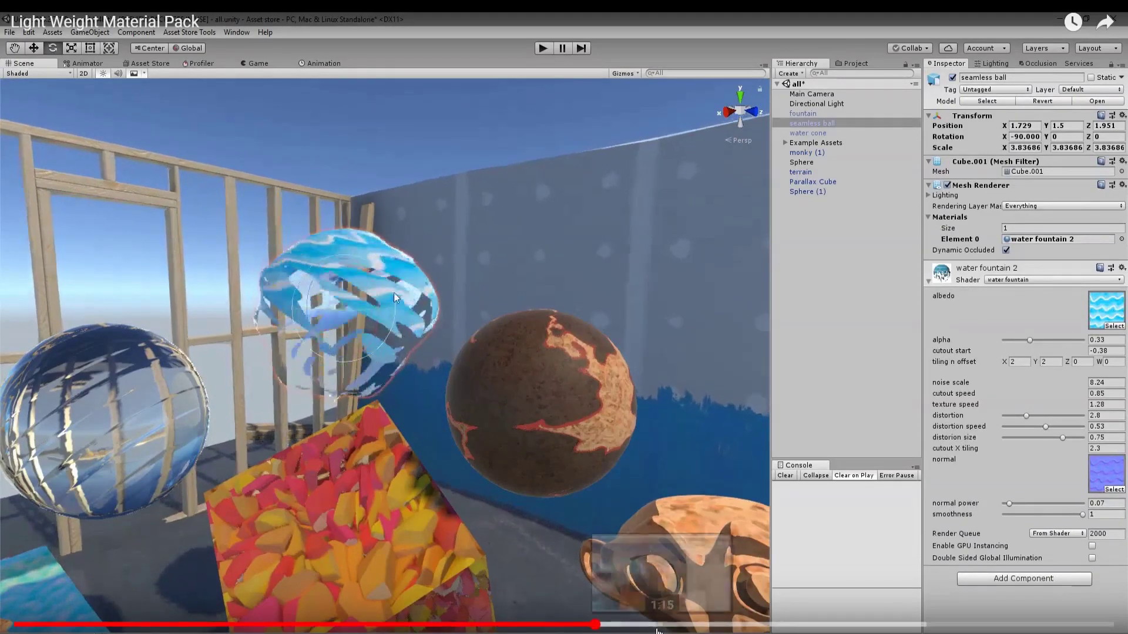
# - Skip the Light Weight Material Pack video past the lit refractive sphere to the terrain section near its end and pause it
pyautogui.click(756, 627)
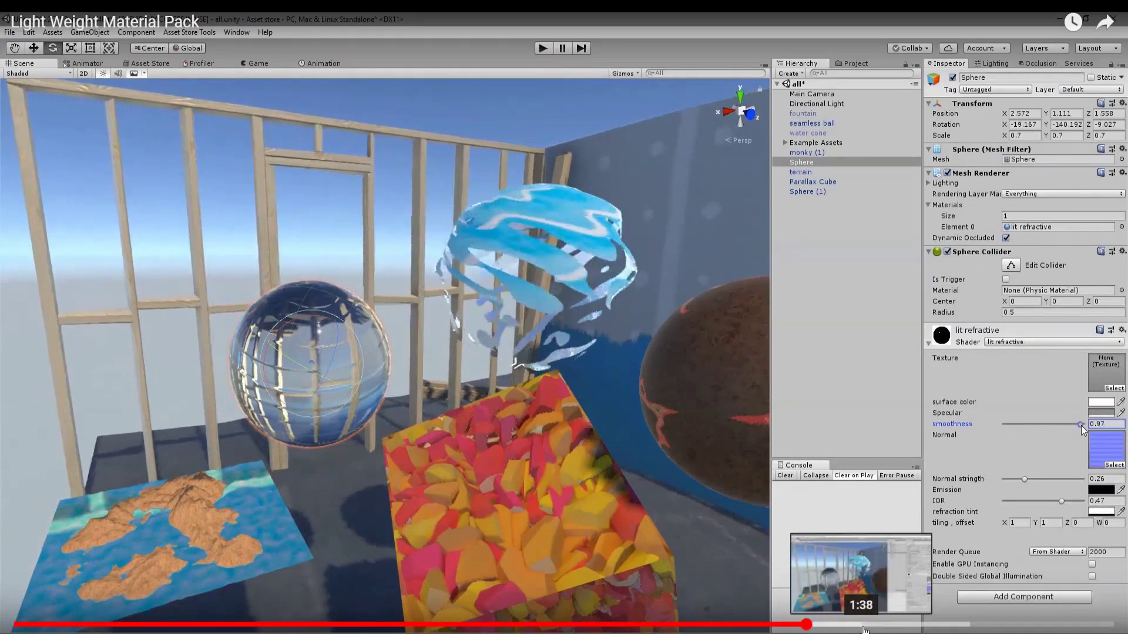
pyautogui.click(866, 624)
pyautogui.click(911, 624)
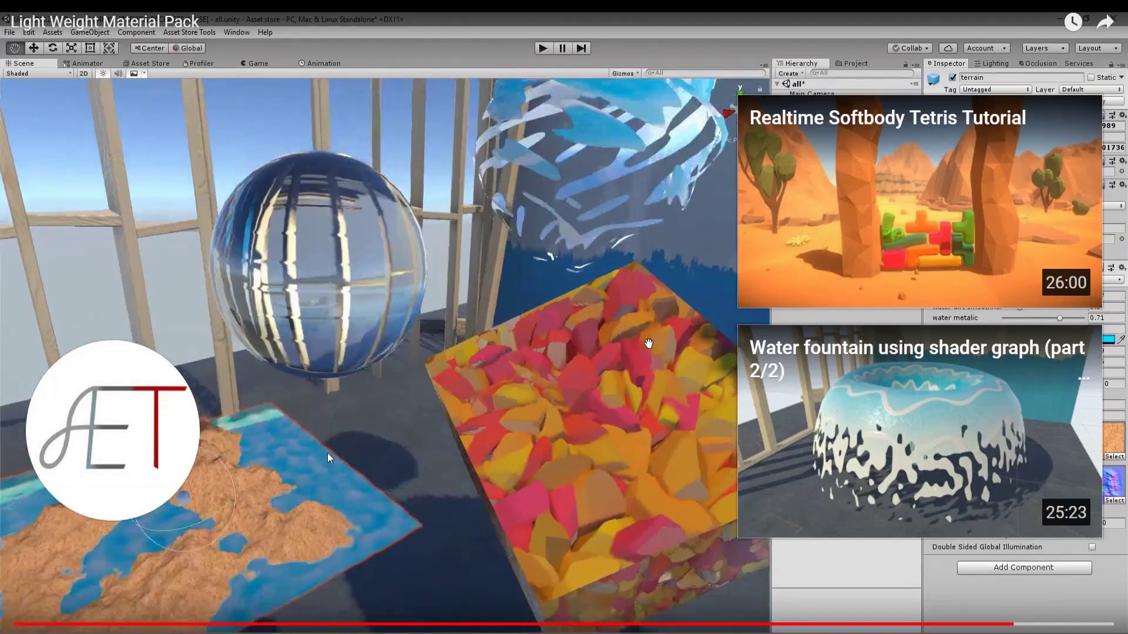
pyautogui.press('space')
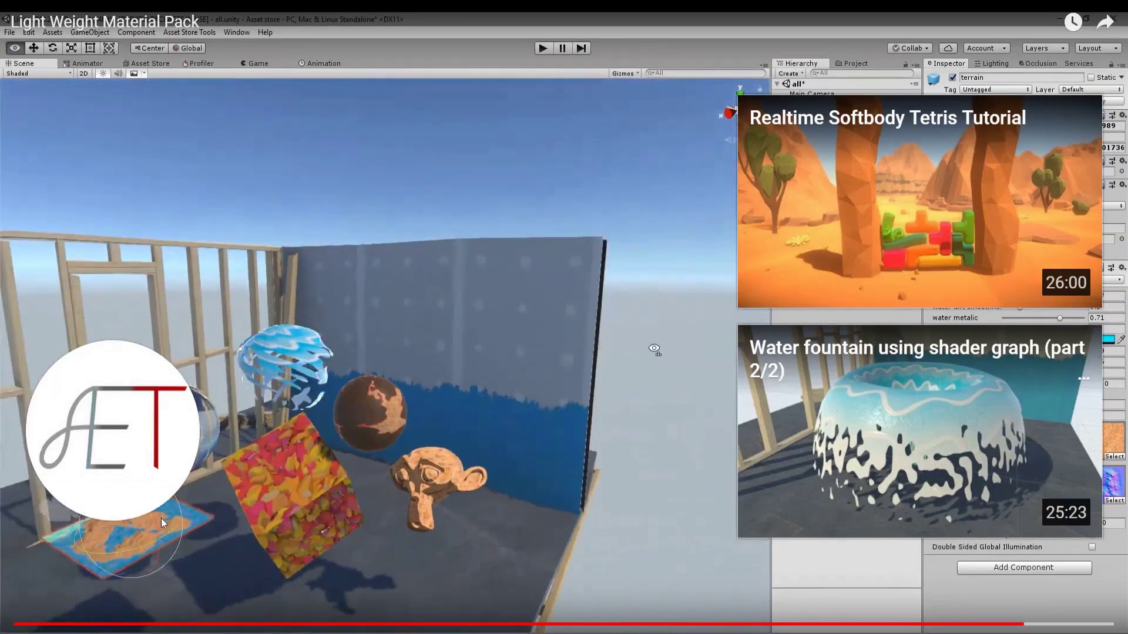